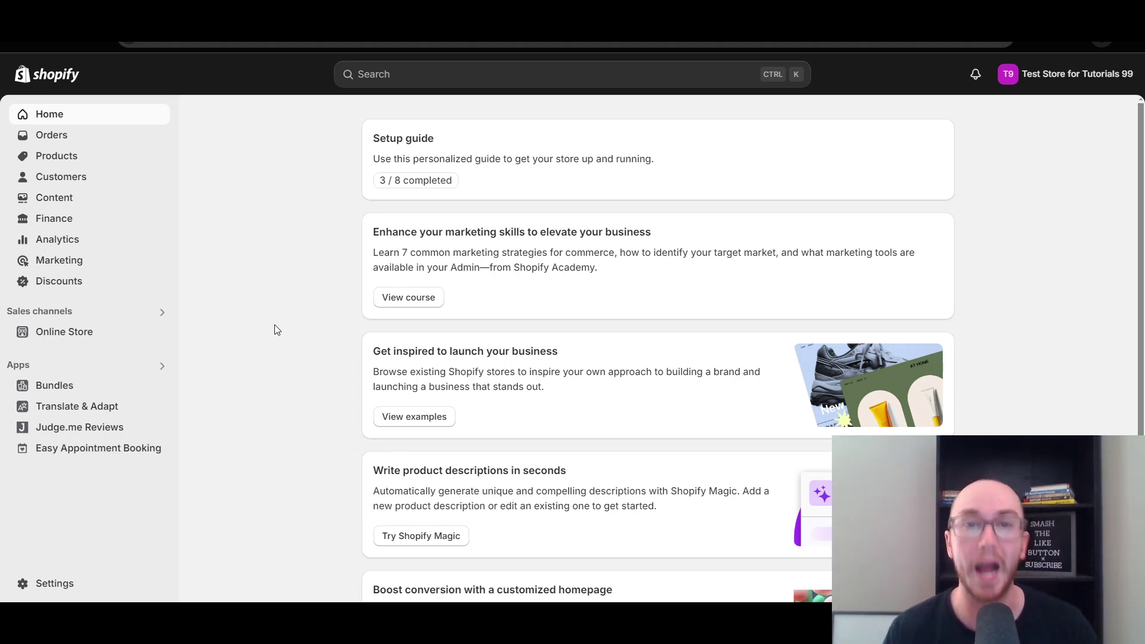
Search the admin for 'buy button' and open the free Buy Button app listing
{"action": "left_click", "coordinate": [379, 79]}
{"action": "type", "text": "buy button"}
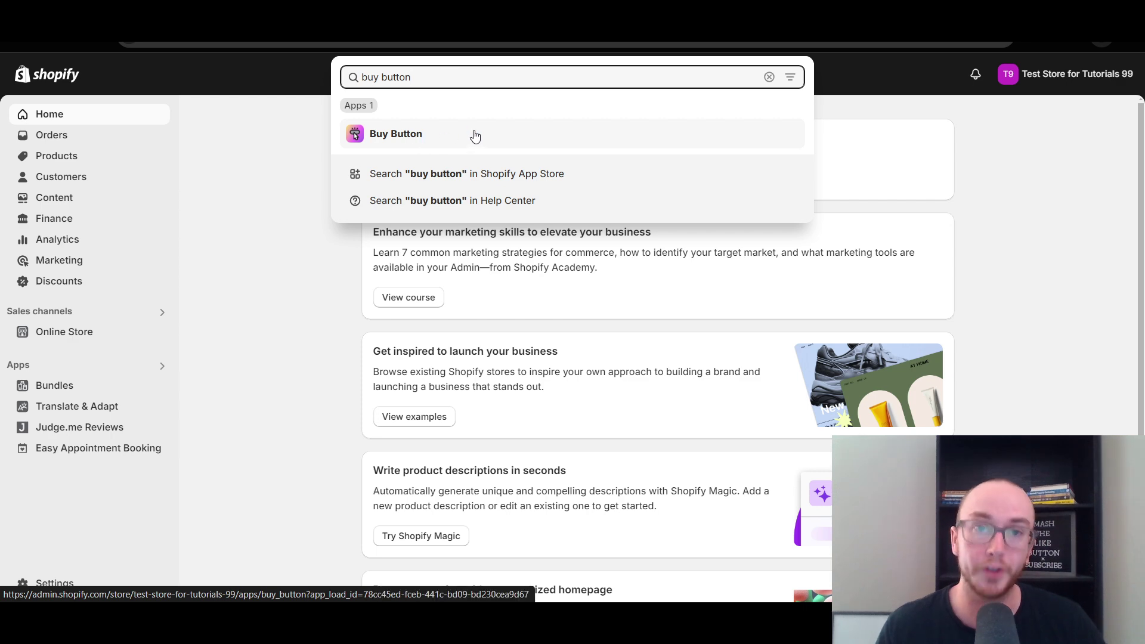
{"action": "left_click", "coordinate": [909, 189]}
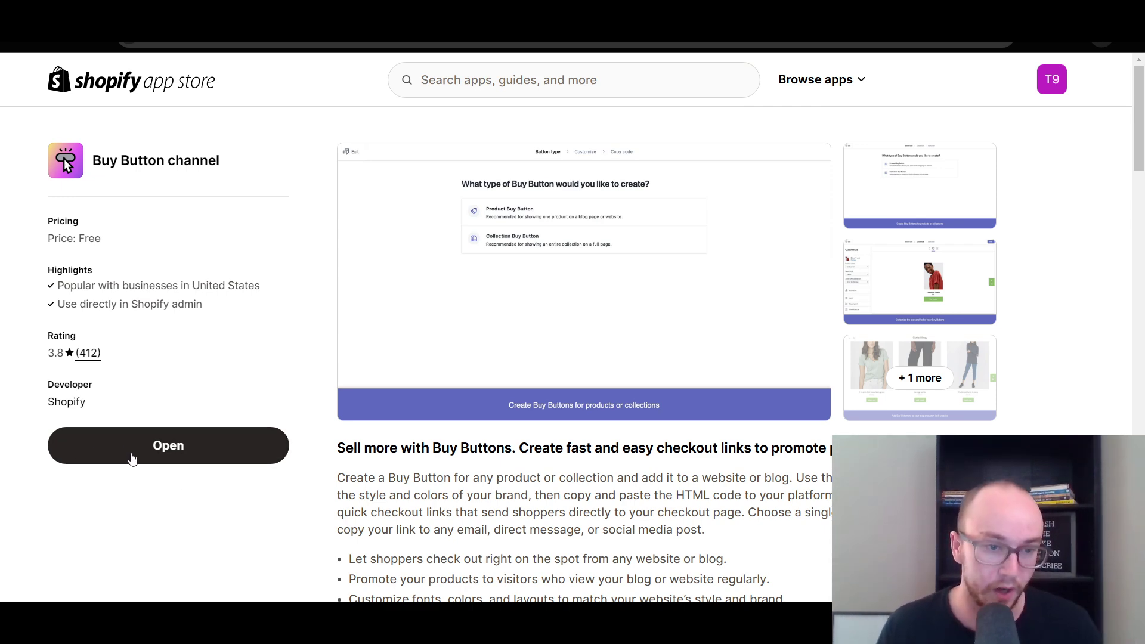
Open the Buy Button channel, then browse the store's Products list
{"action": "left_click", "coordinate": [132, 458]}
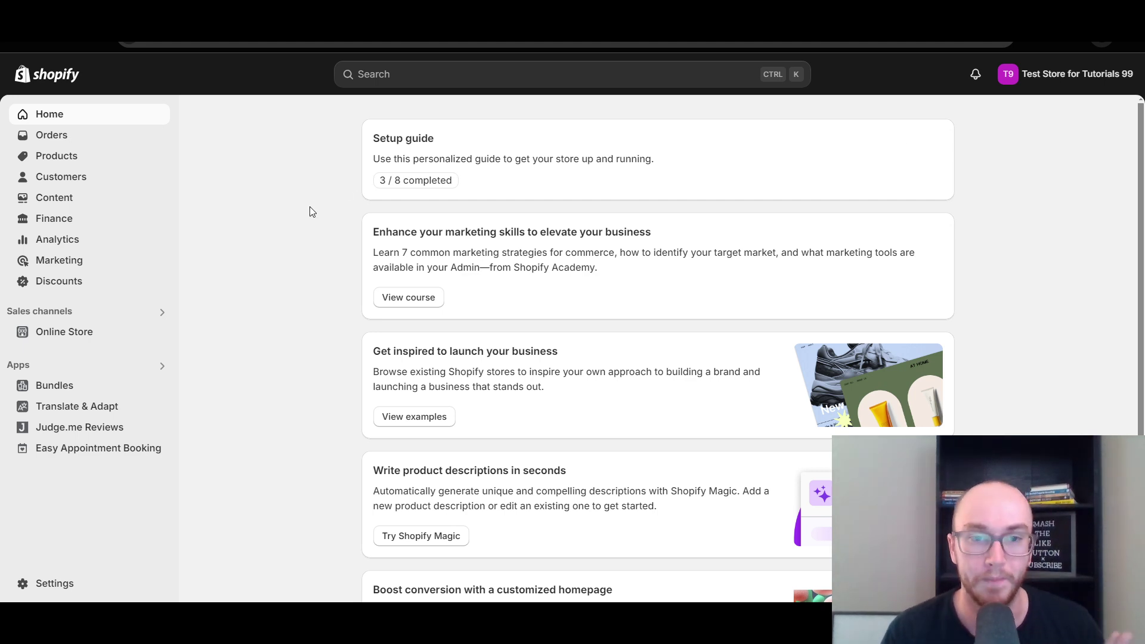
{"action": "left_click", "coordinate": [64, 158]}
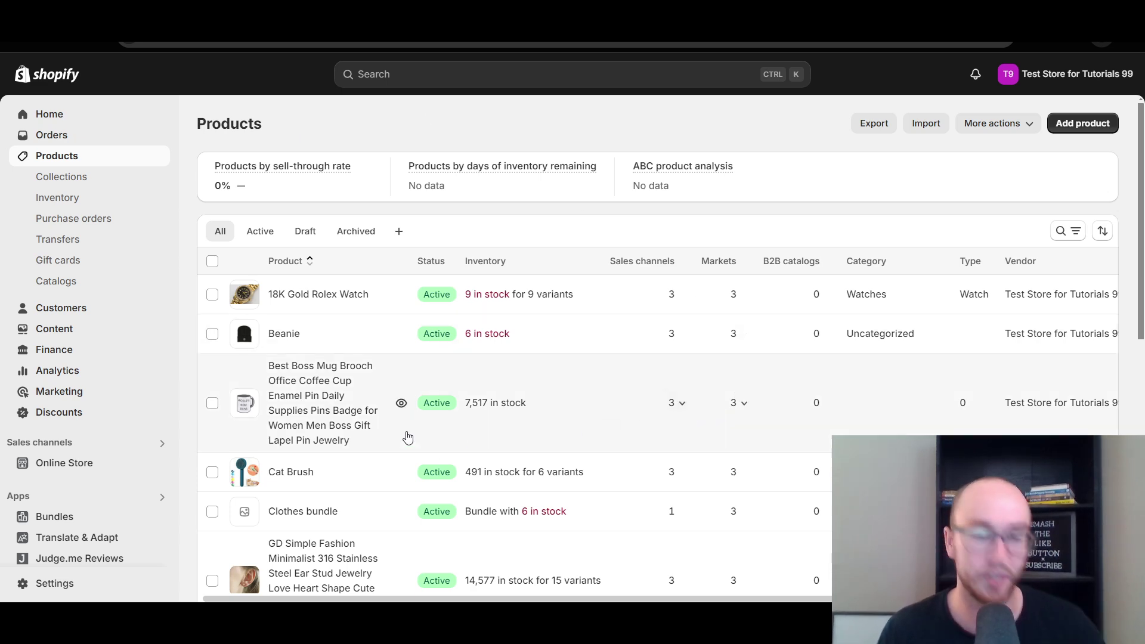
{"action": "scroll", "coordinate": [402, 423], "scroll_direction": "down", "scroll_amount": 3}
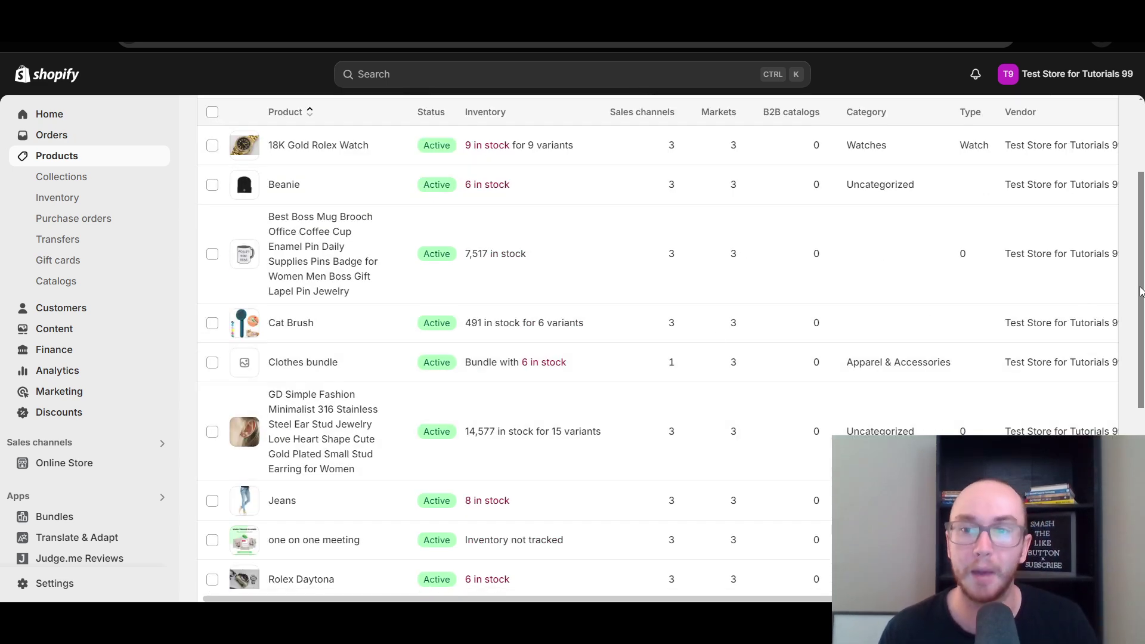
{"action": "left_click_drag", "start_coordinate": [1141, 291], "coordinate": [1139, 245]}
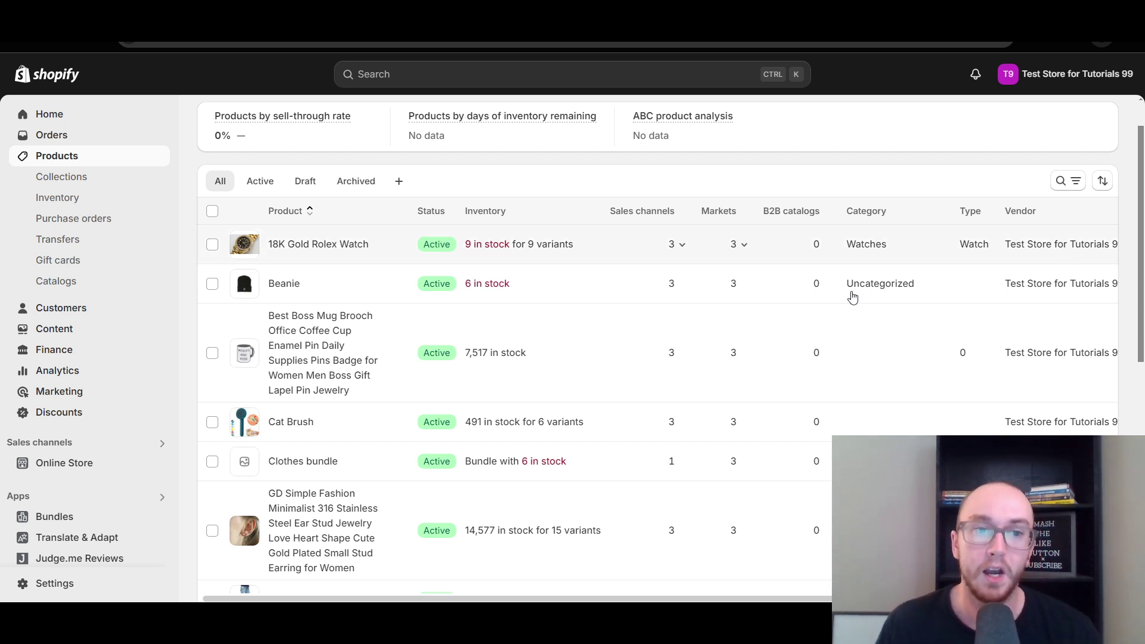
Open the Beanie product and show its More actions menu
{"action": "left_click", "coordinate": [276, 290]}
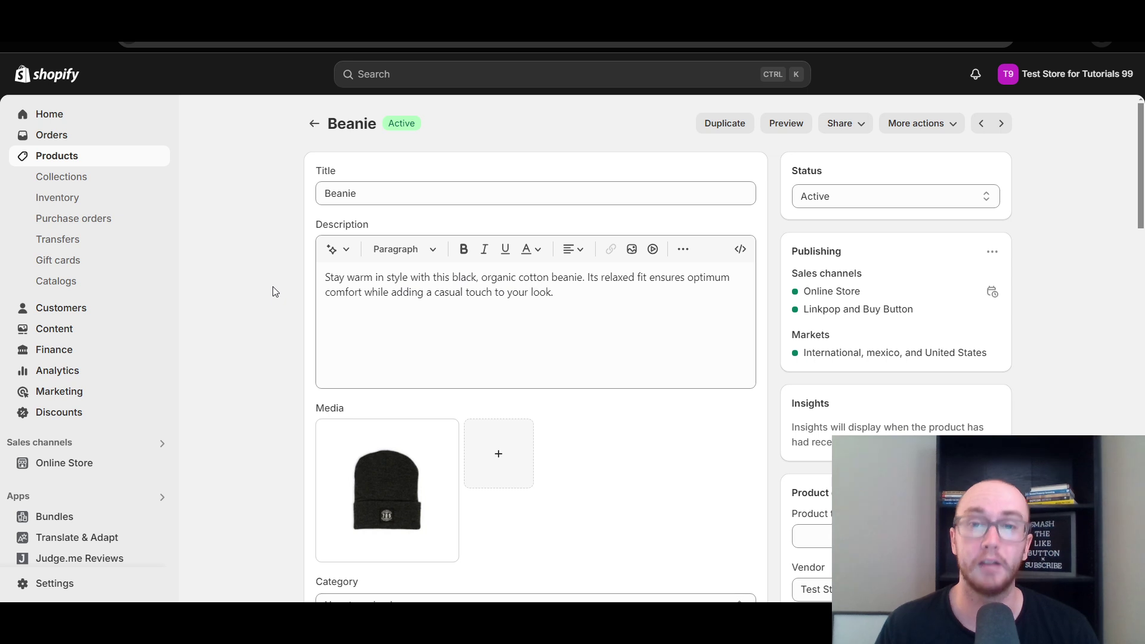
{"action": "left_click", "coordinate": [945, 127]}
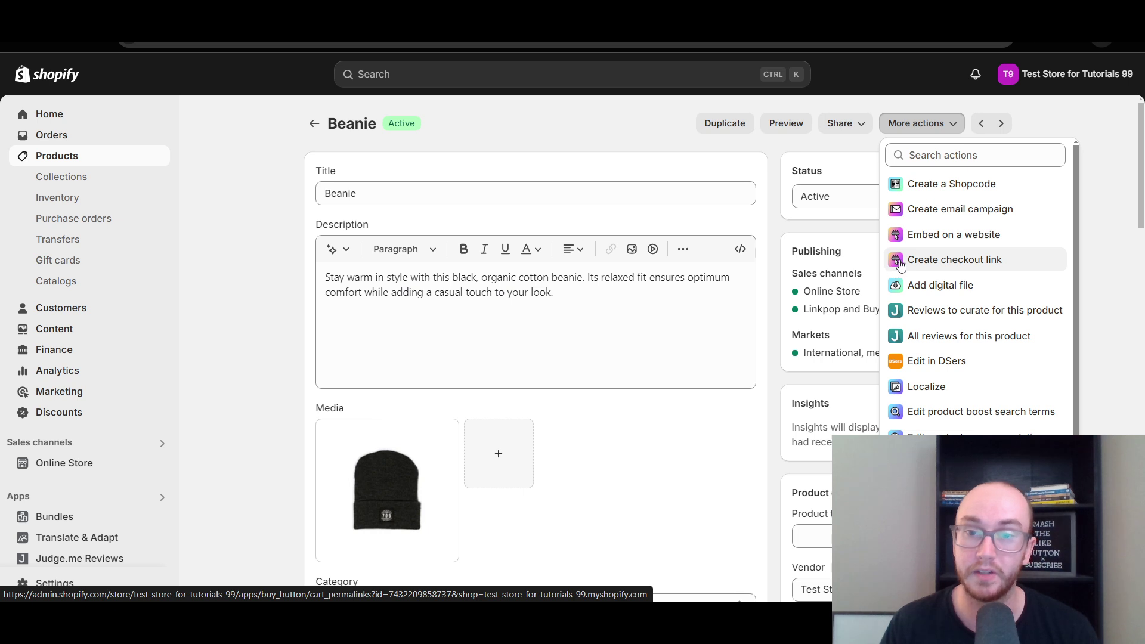
Create a checkout link for the Beanie's Default Title variant and copy it
{"action": "left_click", "coordinate": [949, 261]}
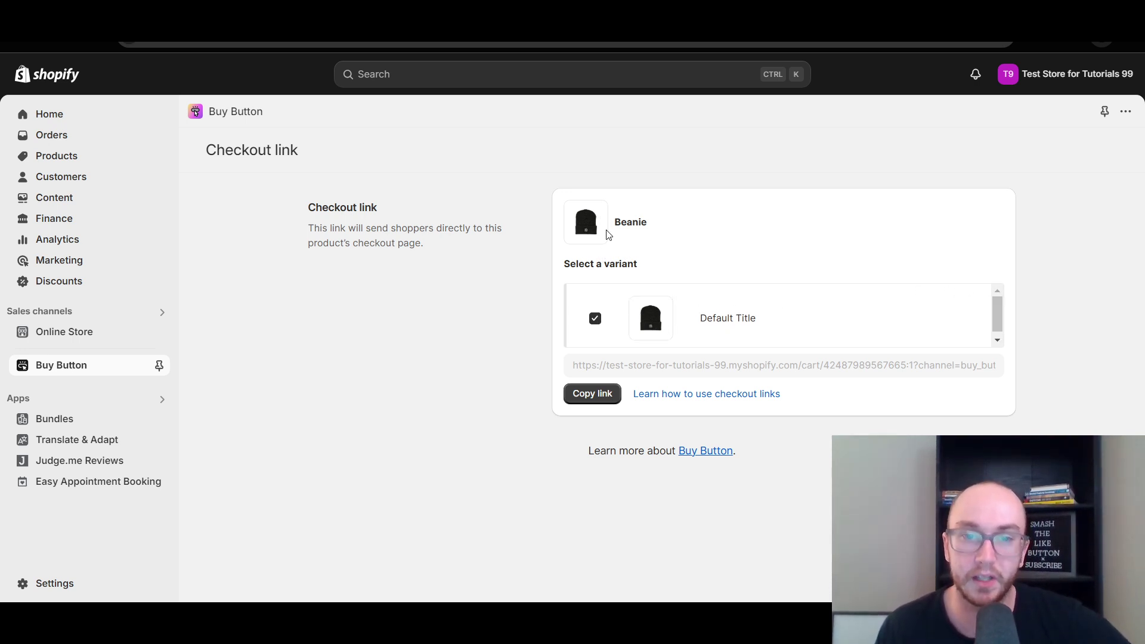
{"action": "scroll", "coordinate": [701, 343], "scroll_direction": "down", "scroll_amount": 1}
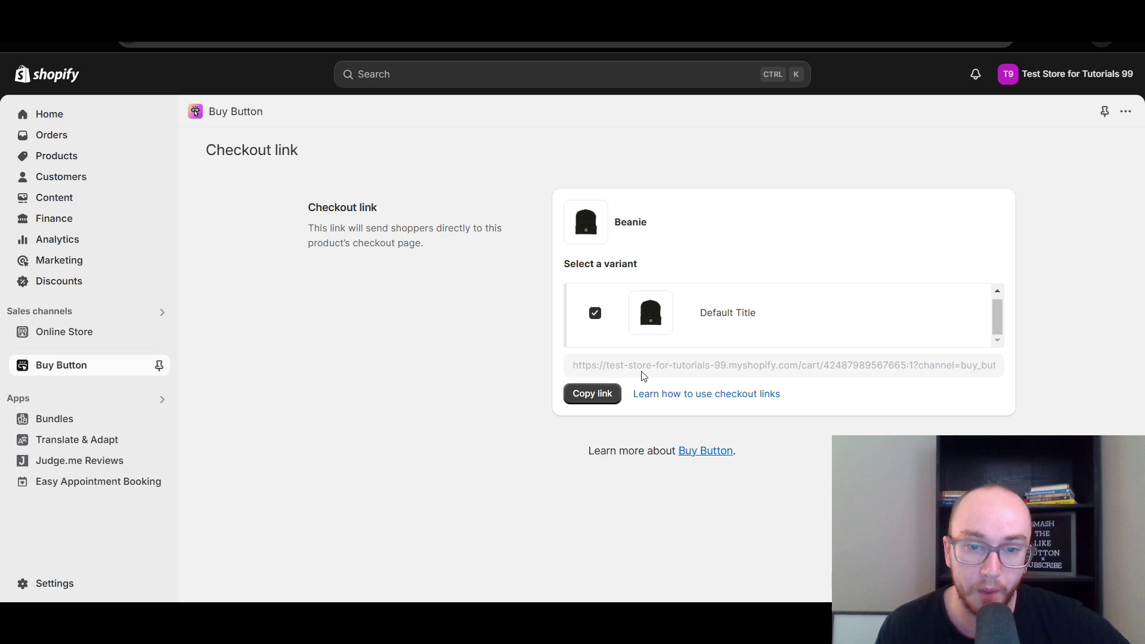
{"action": "left_click", "coordinate": [591, 400]}
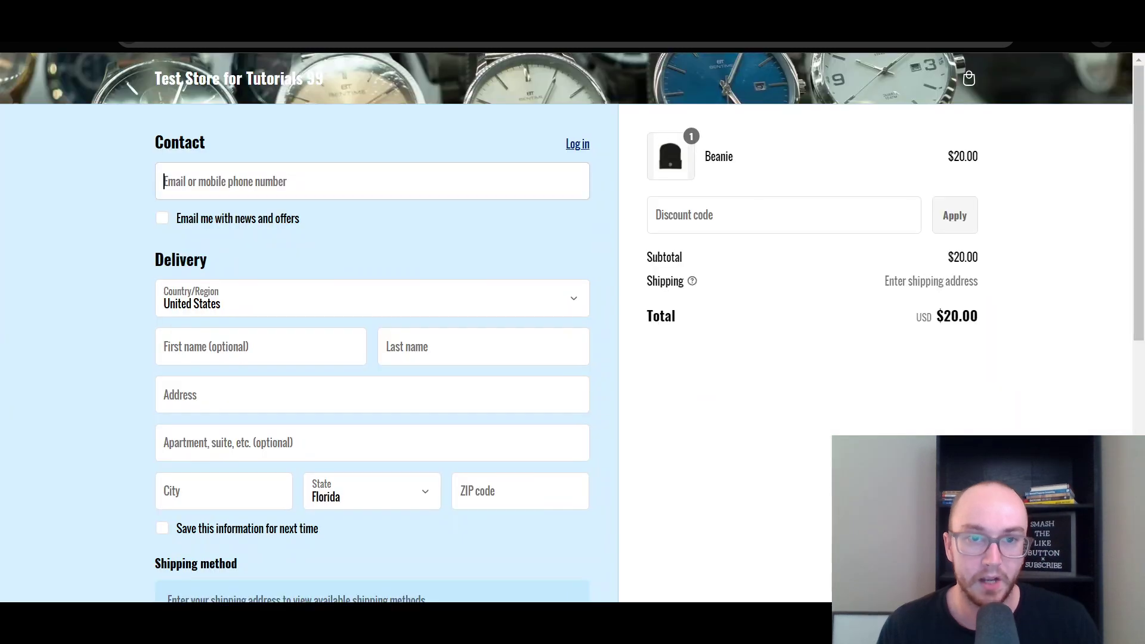
Go back from checkout and load the store's homepage
{"action": "left_click", "coordinate": [15, 45]}
{"action": "scroll", "coordinate": [322, 197], "scroll_direction": "down", "scroll_amount": 8}
{"action": "scroll", "coordinate": [417, 298], "scroll_direction": "up", "scroll_amount": 2}
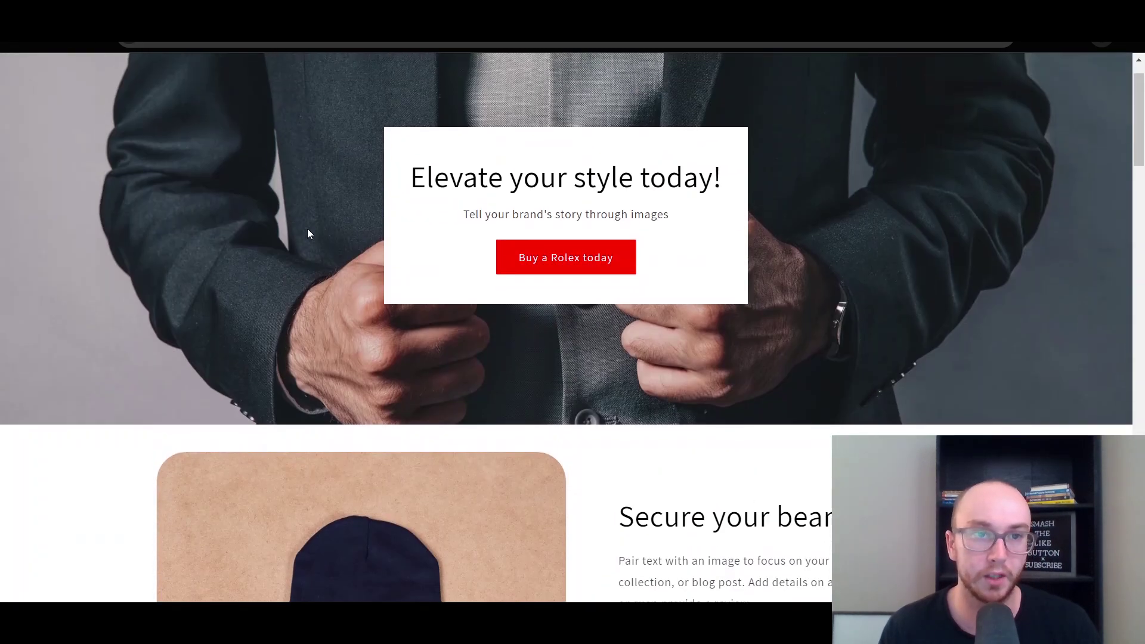
{"action": "scroll", "coordinate": [383, 97], "scroll_direction": "up", "scroll_amount": 1}
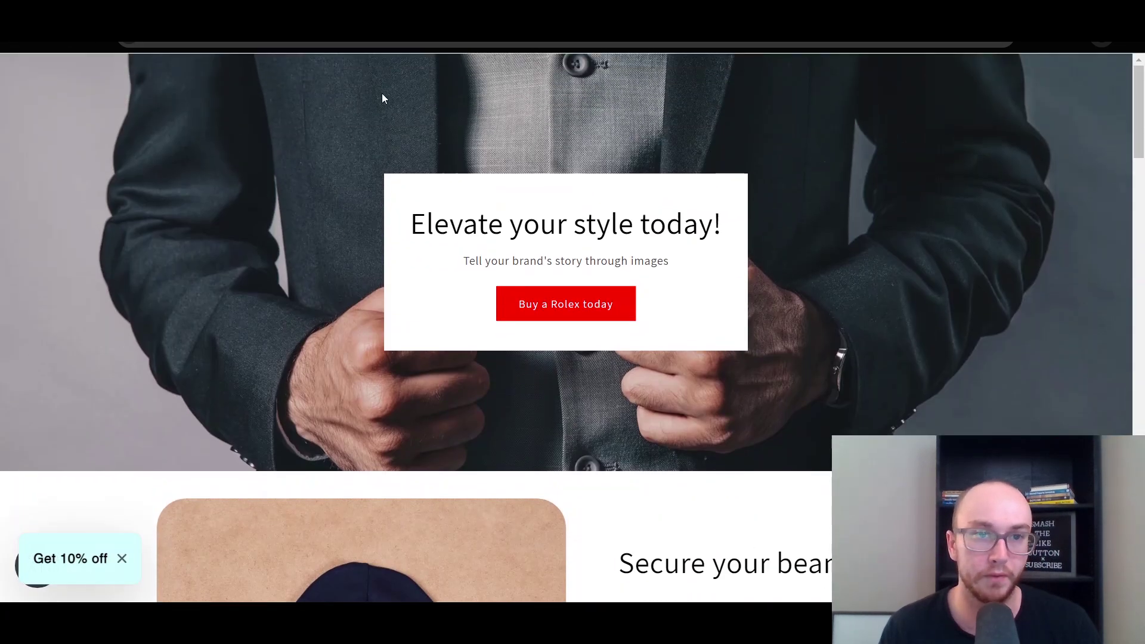
{"action": "left_click", "coordinate": [455, 50]}
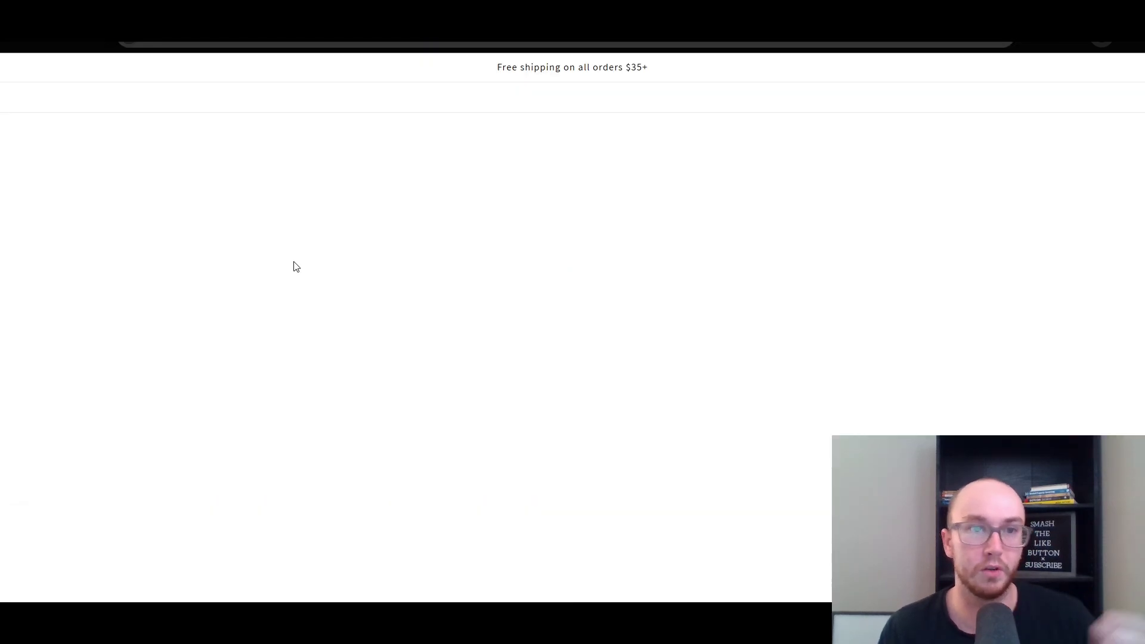
{"action": "scroll", "coordinate": [741, 443], "scroll_direction": "down", "scroll_amount": 6}
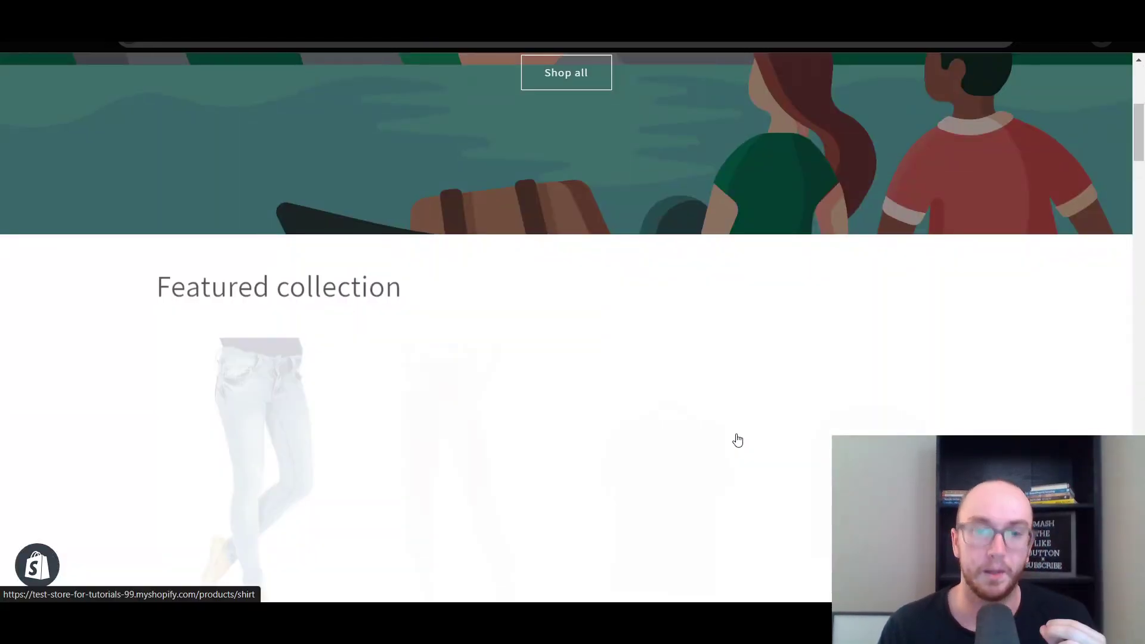
{"action": "scroll", "coordinate": [737, 438], "scroll_direction": "up", "scroll_amount": 6}
{"action": "scroll", "coordinate": [735, 432], "scroll_direction": "down", "scroll_amount": 3}
{"action": "scroll", "coordinate": [706, 401], "scroll_direction": "up", "scroll_amount": 3}
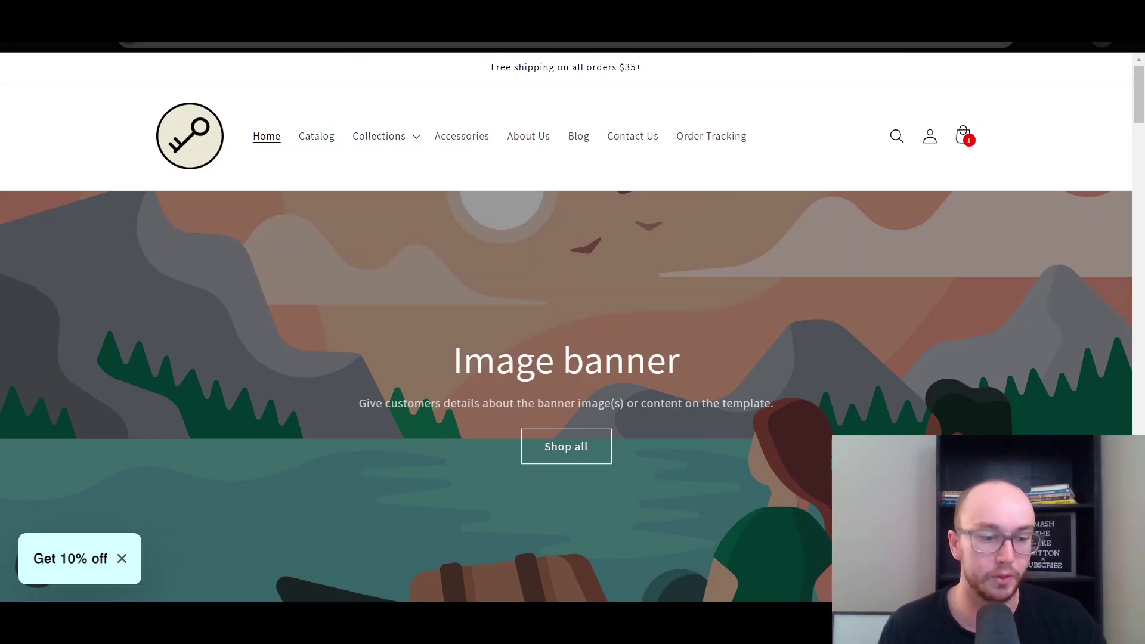
Open the pasted Beanie checkout link, showing one Beanie at $20.00
{"action": "key", "text": "ctrl+v"}
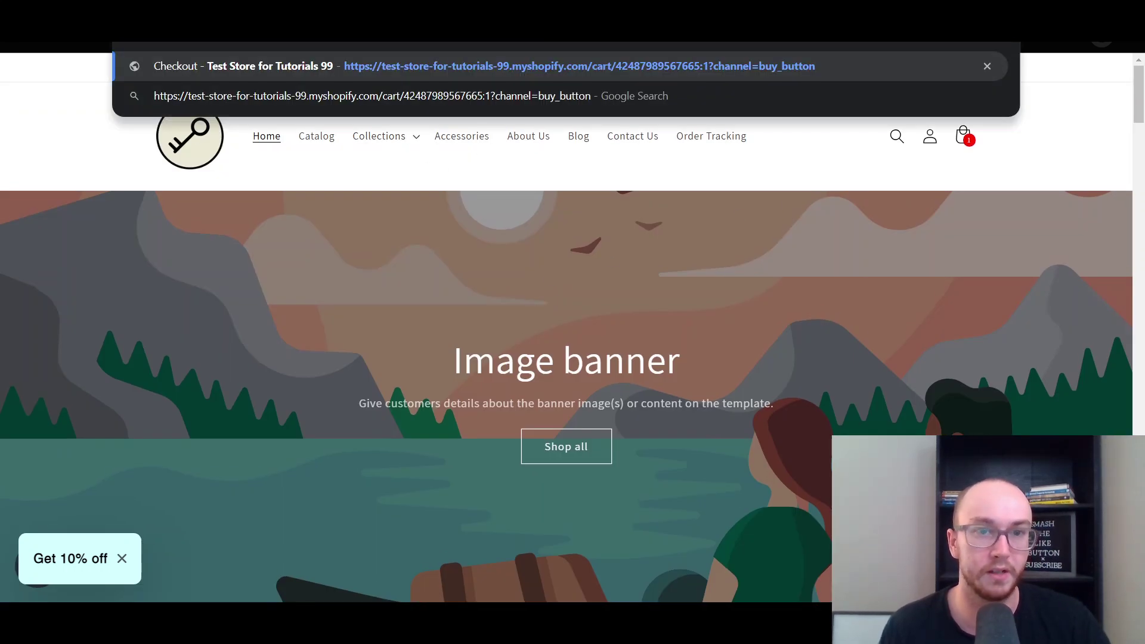
{"action": "key", "text": "Return"}
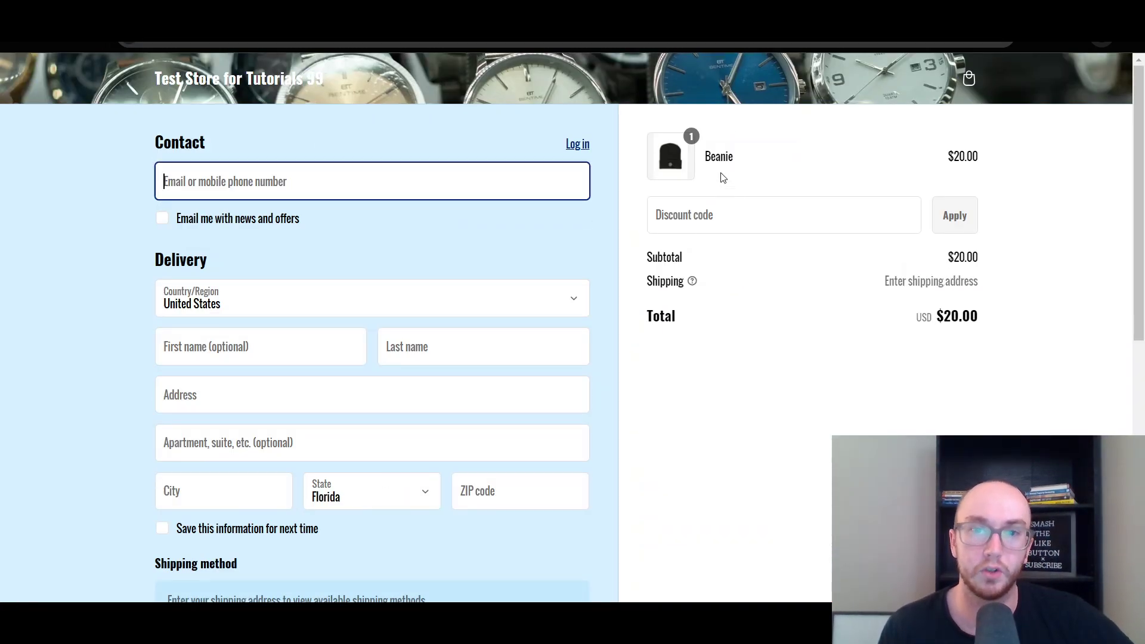
{"action": "left_click", "coordinate": [719, 172]}
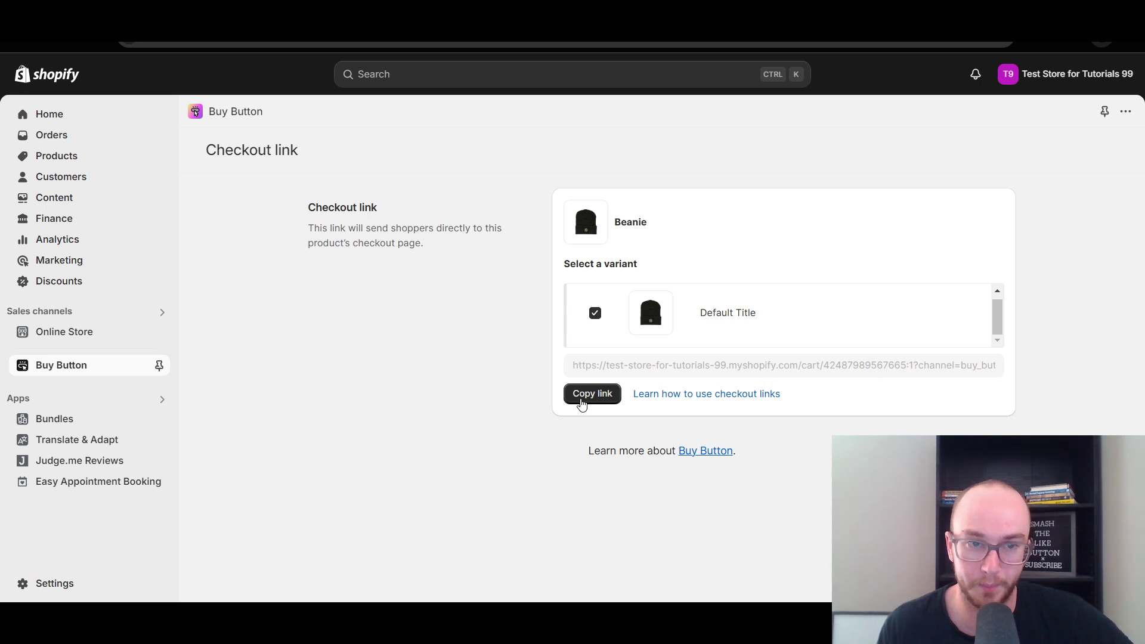
Pin Buy Button under Sales channels, visit its page, then return to Products
{"action": "left_click_drag", "start_coordinate": [307, 229], "coordinate": [425, 250]}
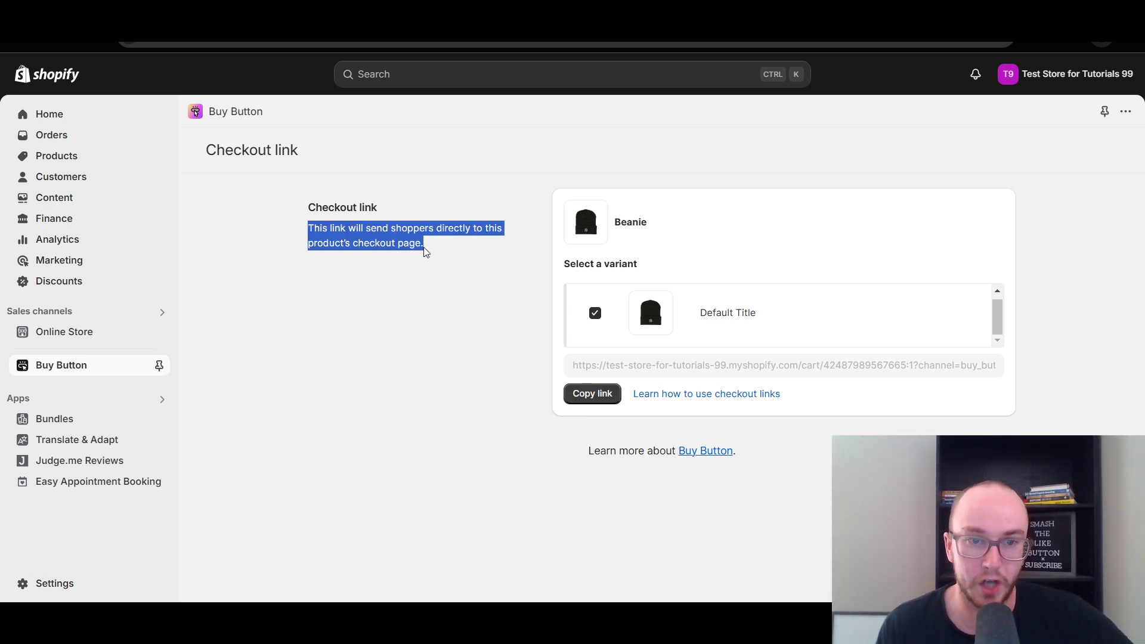
{"action": "left_click", "coordinate": [435, 262]}
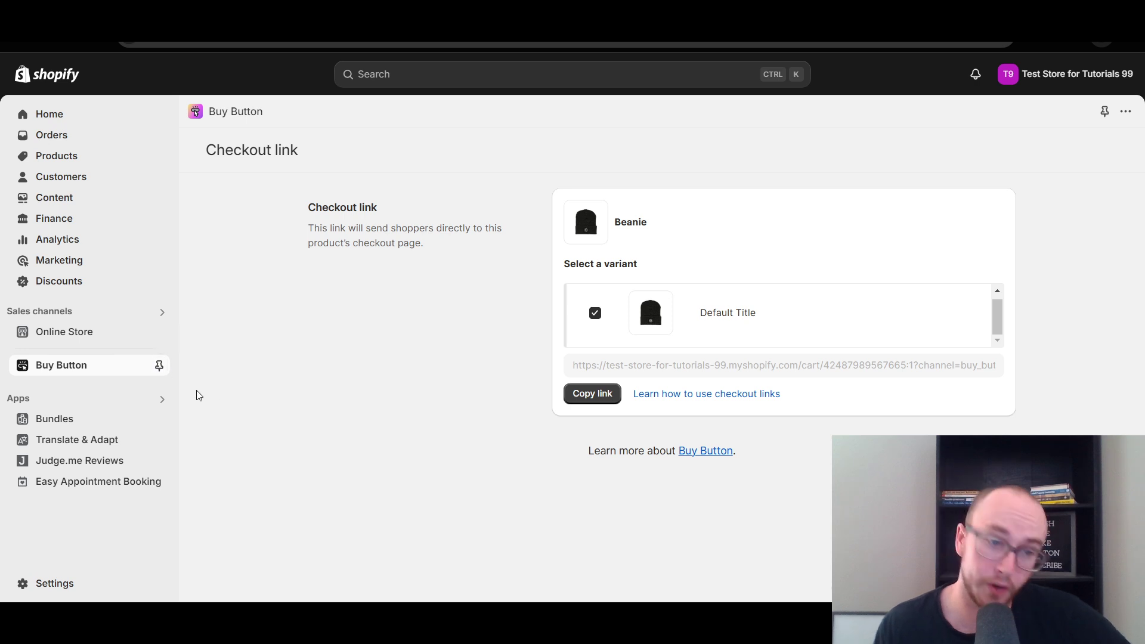
{"action": "left_click", "coordinate": [159, 368]}
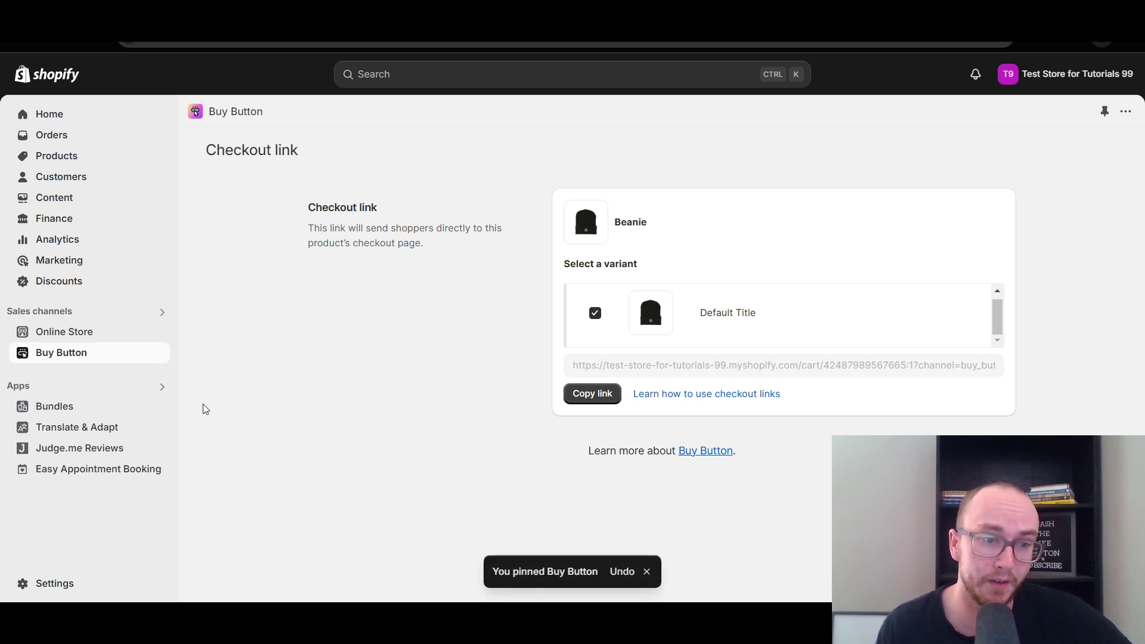
{"action": "left_click", "coordinate": [61, 356]}
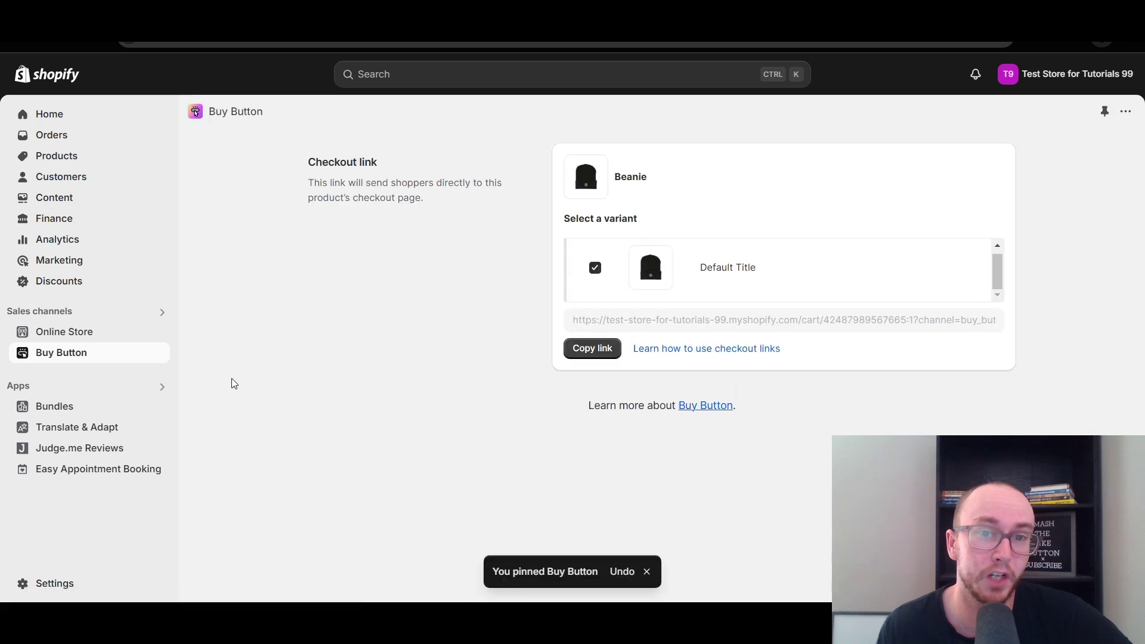
{"action": "left_click", "coordinate": [113, 359]}
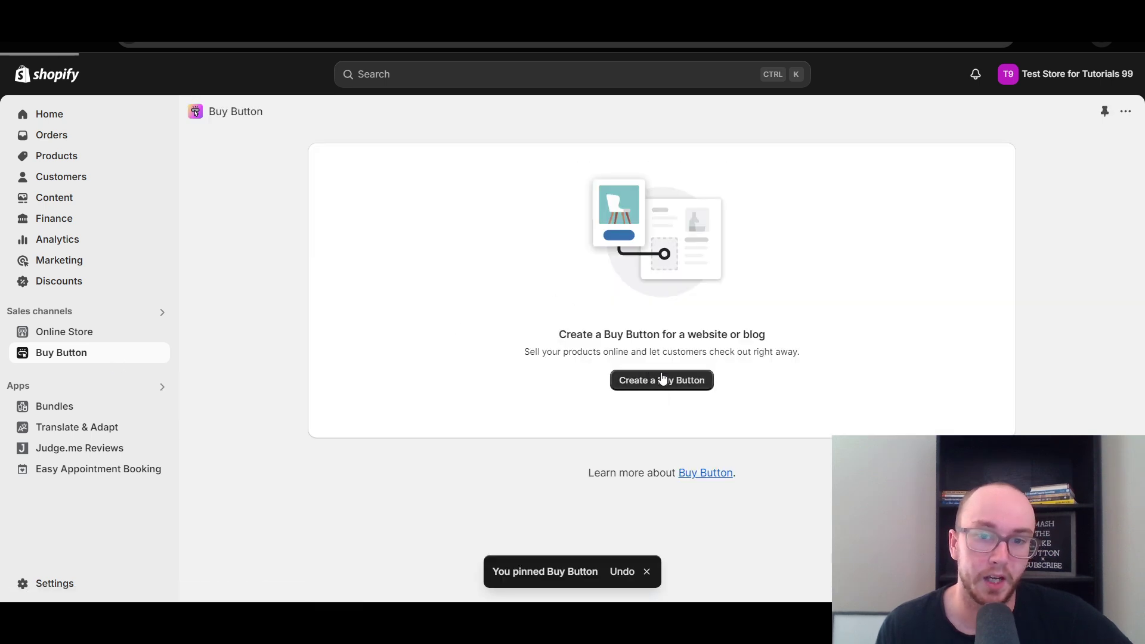
{"action": "left_click", "coordinate": [70, 163]}
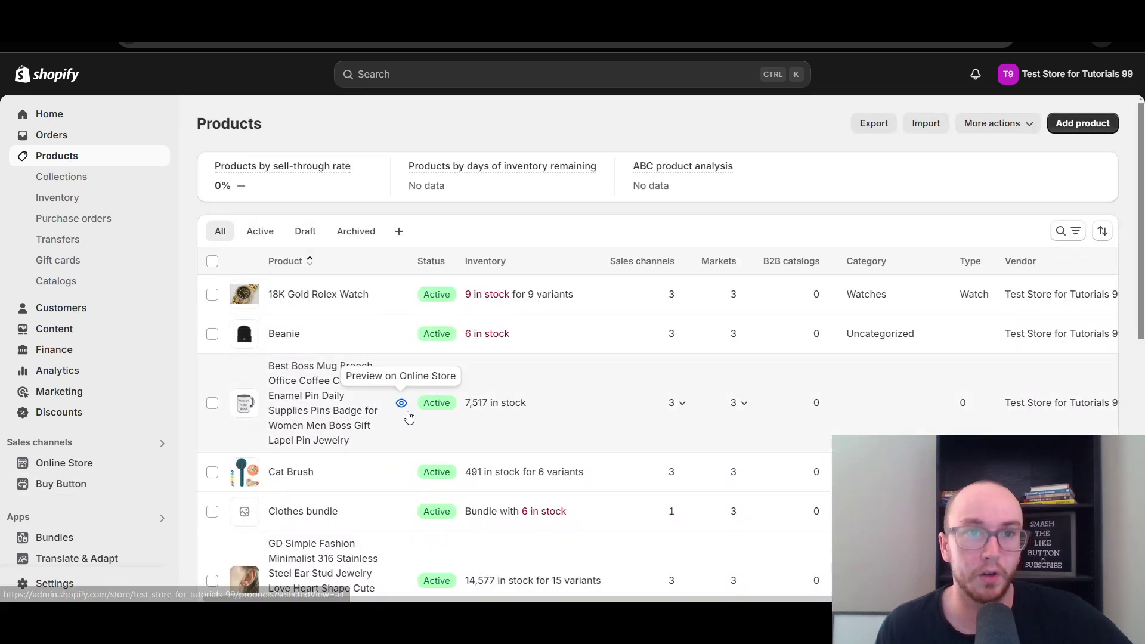
{"action": "scroll", "coordinate": [396, 459], "scroll_direction": "down", "scroll_amount": 3}
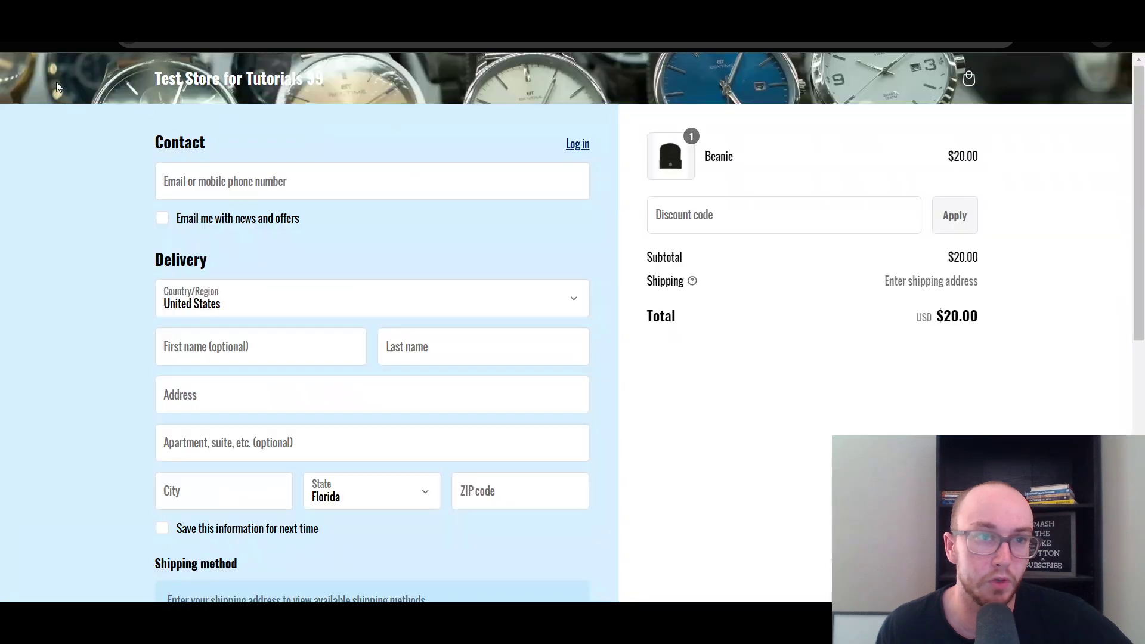
{"action": "left_click", "coordinate": [17, 42]}
{"action": "scroll", "coordinate": [693, 355], "scroll_direction": "down", "scroll_amount": 20}
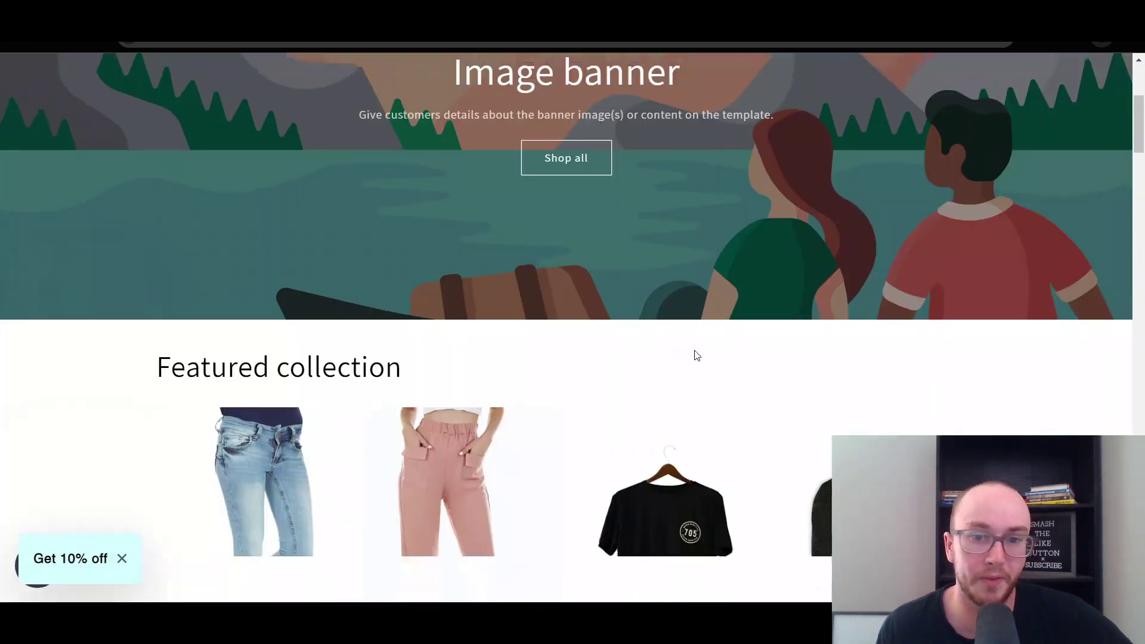
{"action": "scroll", "coordinate": [682, 354], "scroll_direction": "down", "scroll_amount": 15}
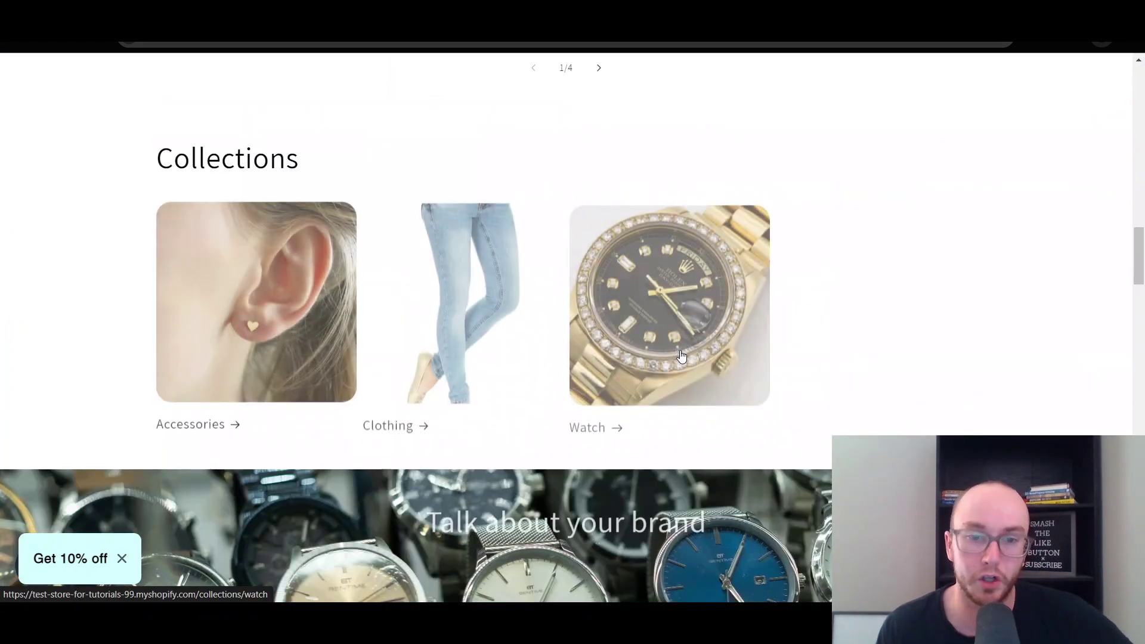
{"action": "scroll", "coordinate": [679, 357], "scroll_direction": "up", "scroll_amount": 5}
{"action": "scroll", "coordinate": [677, 357], "scroll_direction": "up", "scroll_amount": 20}
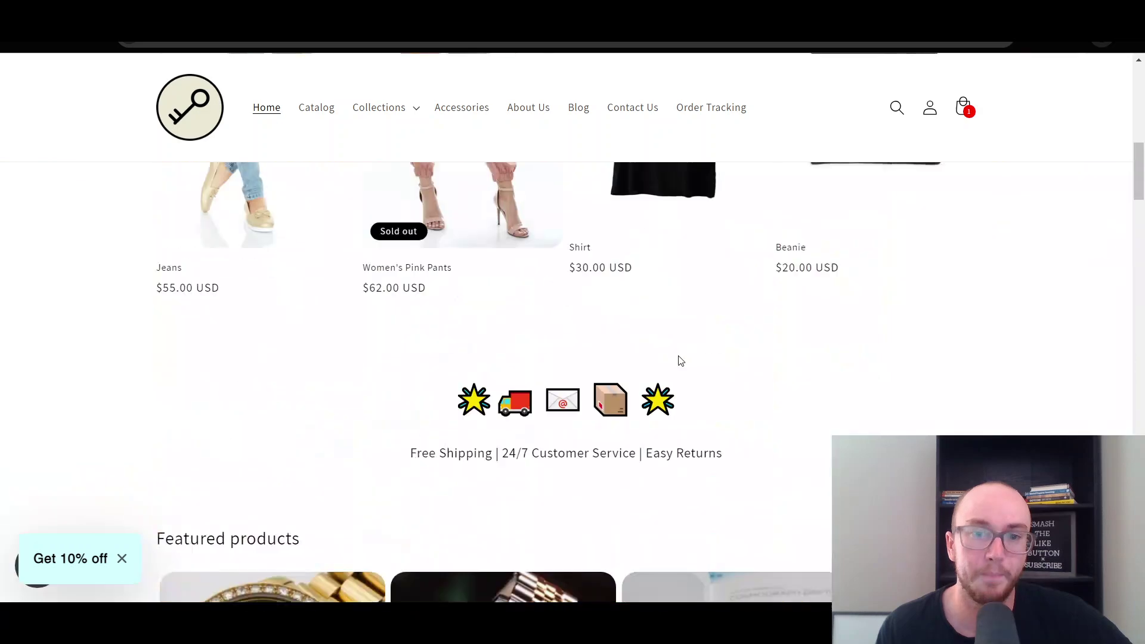
{"action": "scroll", "coordinate": [620, 382], "scroll_direction": "down", "scroll_amount": 15}
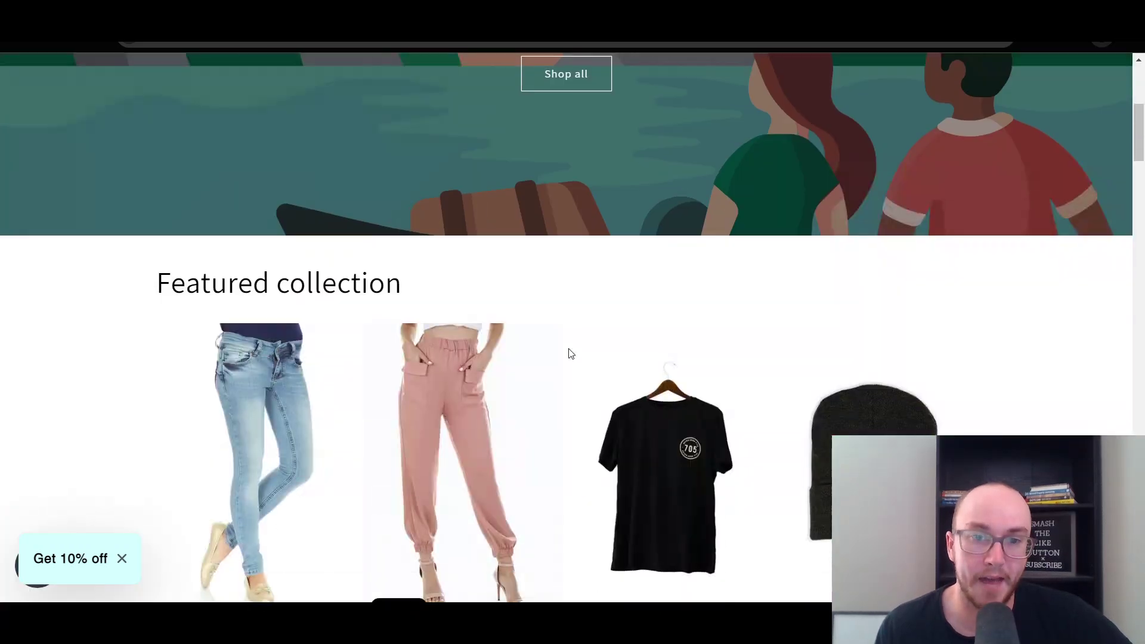
{"action": "scroll", "coordinate": [612, 360], "scroll_direction": "down", "scroll_amount": 5}
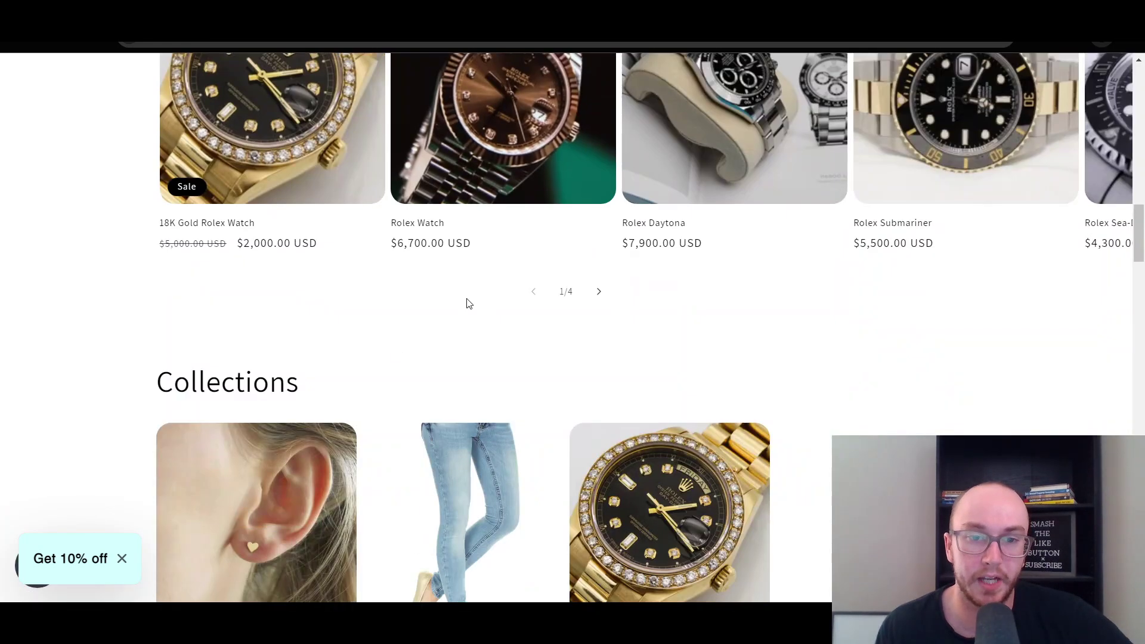
{"action": "scroll", "coordinate": [684, 405], "scroll_direction": "down", "scroll_amount": 5}
{"action": "scroll", "coordinate": [912, 400], "scroll_direction": "down", "scroll_amount": 20}
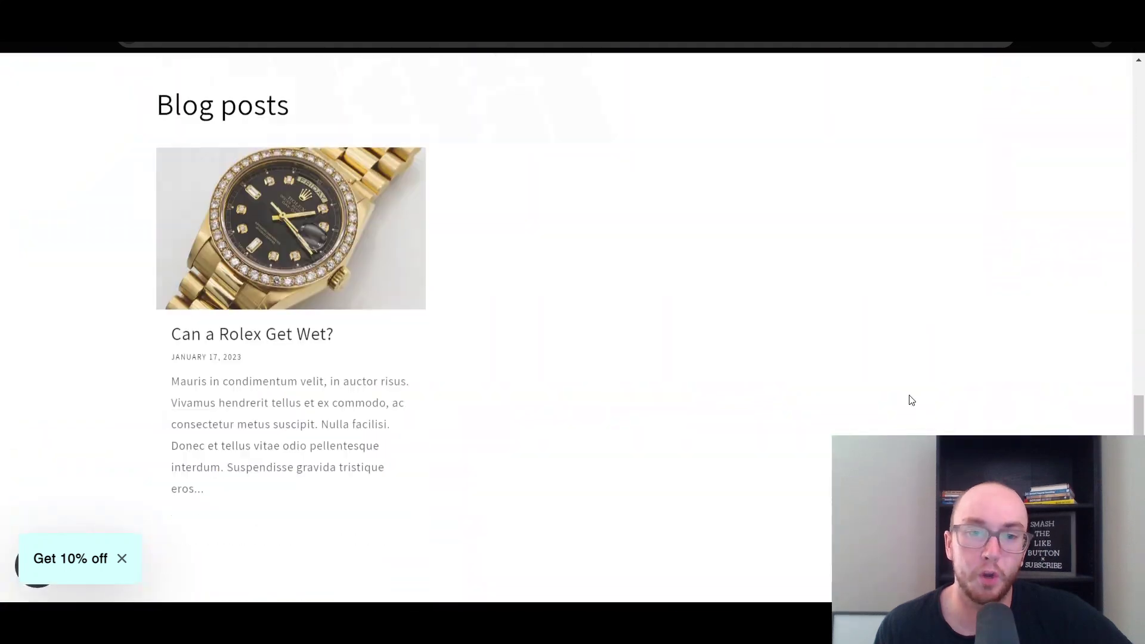
{"action": "left_click_drag", "start_coordinate": [1138, 417], "coordinate": [1140, 121]}
{"action": "scroll", "coordinate": [334, 156], "scroll_direction": "up", "scroll_amount": 10}
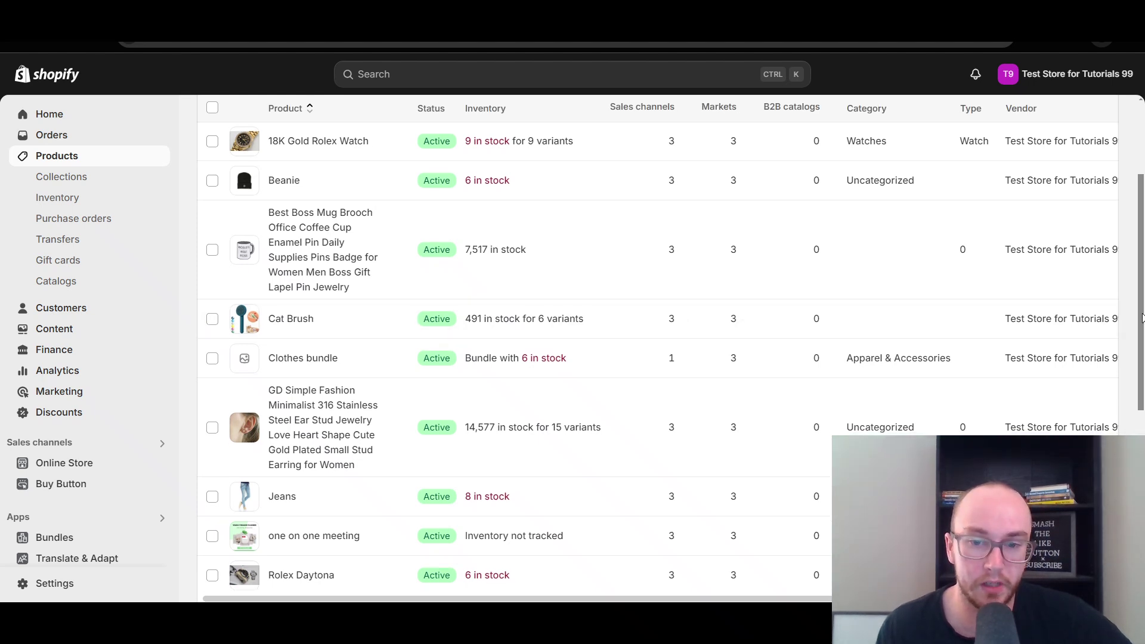
Open the Cat Brush product and create a checkout link for it
{"action": "left_click_drag", "start_coordinate": [1142, 308], "coordinate": [1142, 395]}
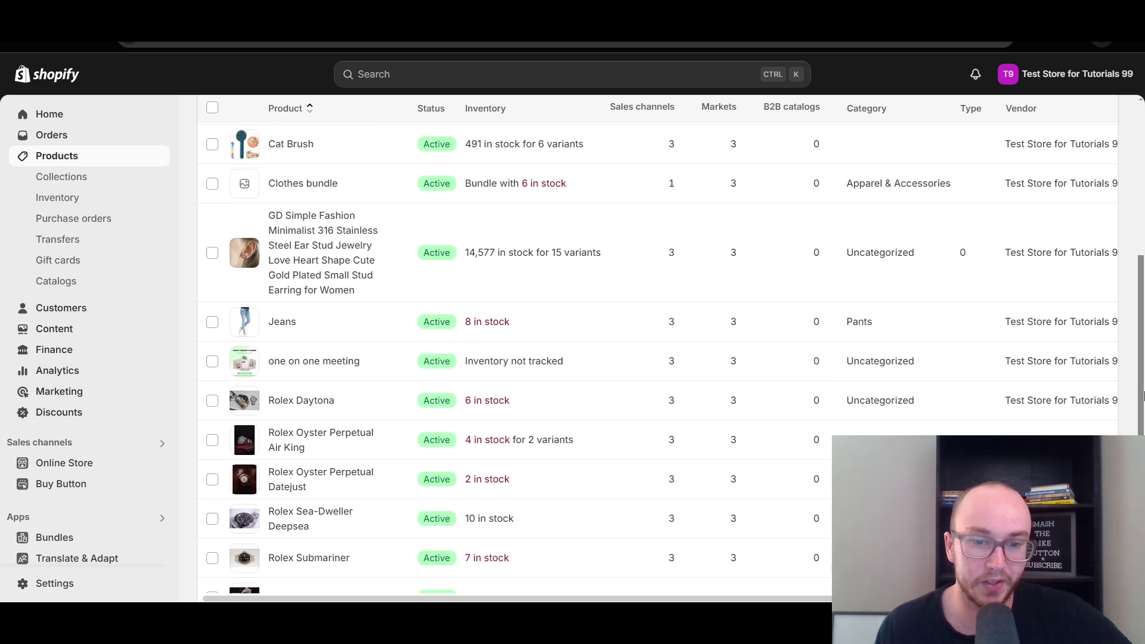
{"action": "scroll", "coordinate": [1142, 395], "scroll_direction": "up", "scroll_amount": 3}
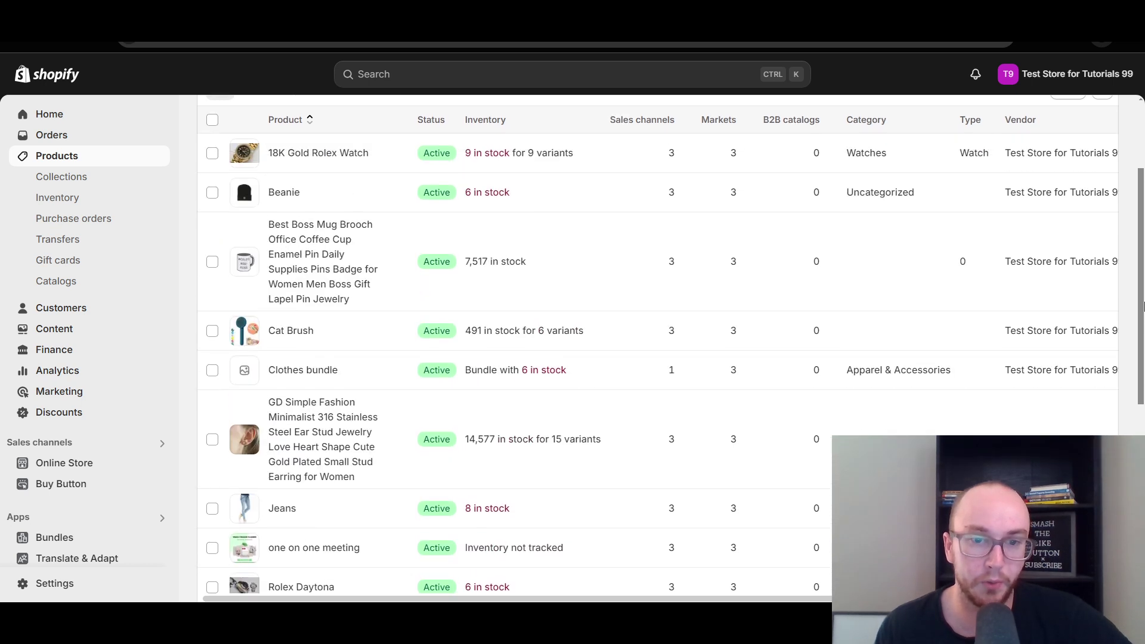
{"action": "left_click", "coordinate": [302, 339]}
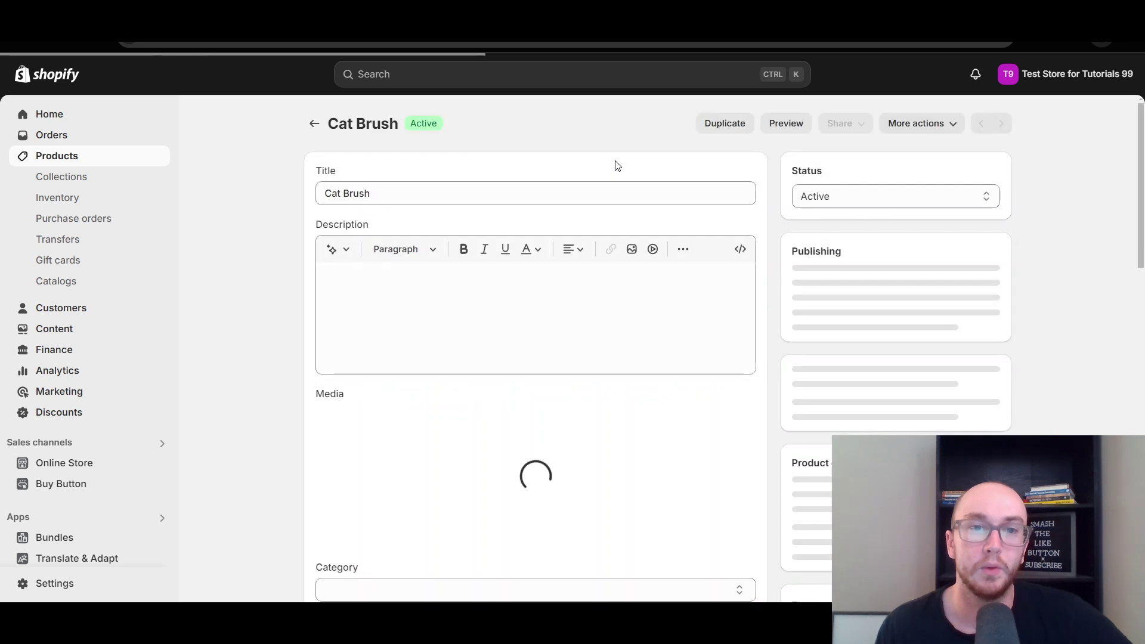
{"action": "left_click", "coordinate": [930, 122]}
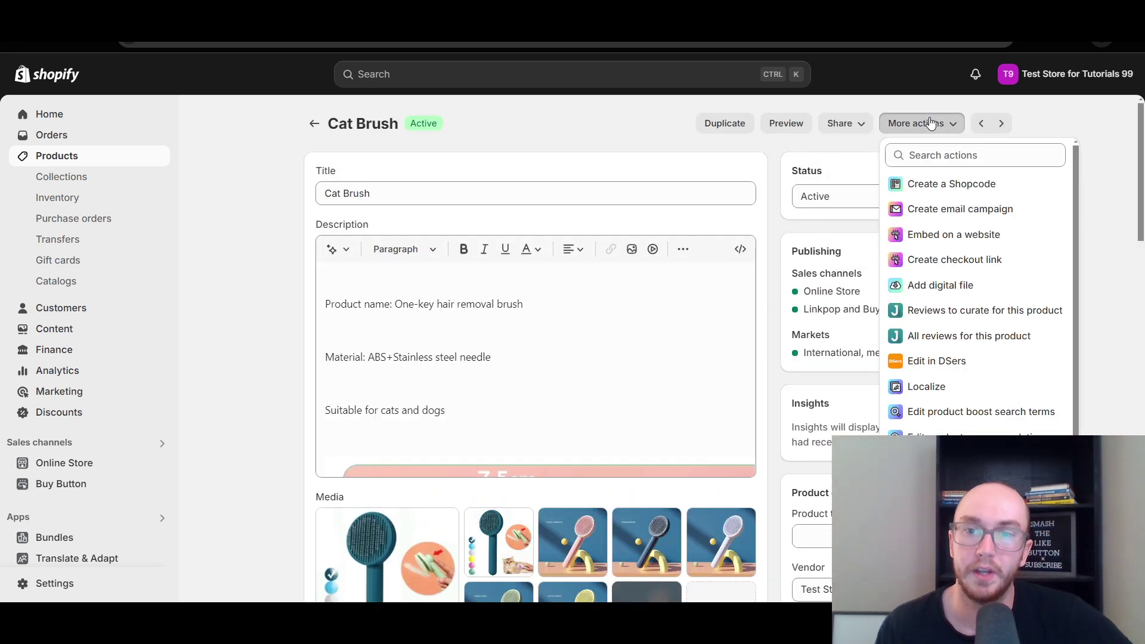
{"action": "left_click", "coordinate": [923, 265]}
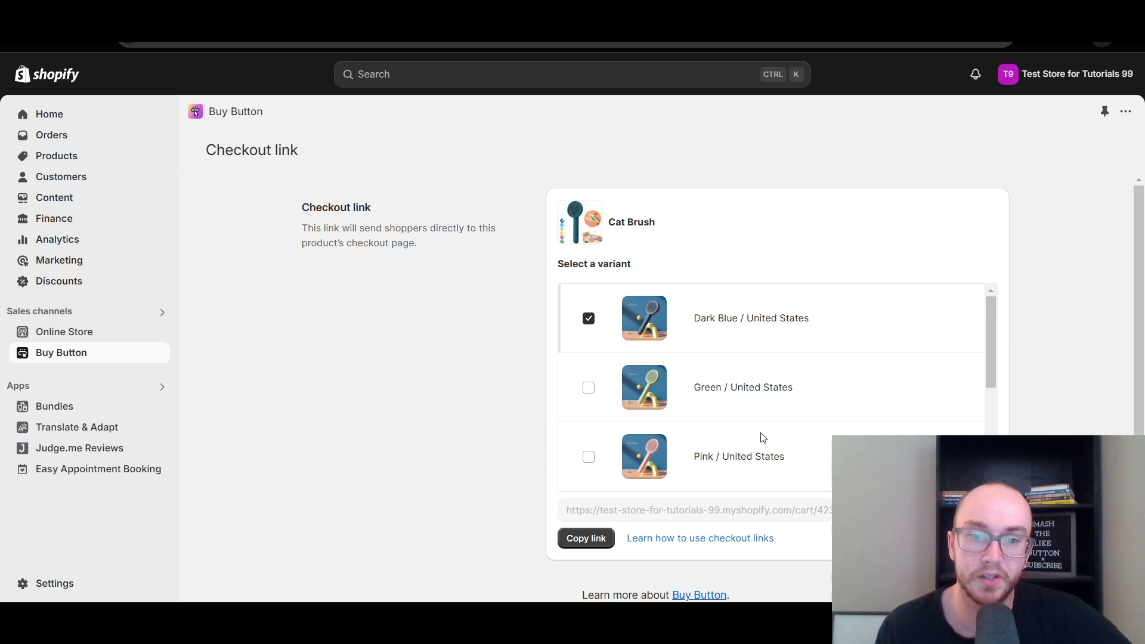
Cycle through Dark Blue, Green, Pink and Grey, ending on the Yellow / United States variant
{"action": "left_click_drag", "start_coordinate": [989, 349], "coordinate": [982, 317]}
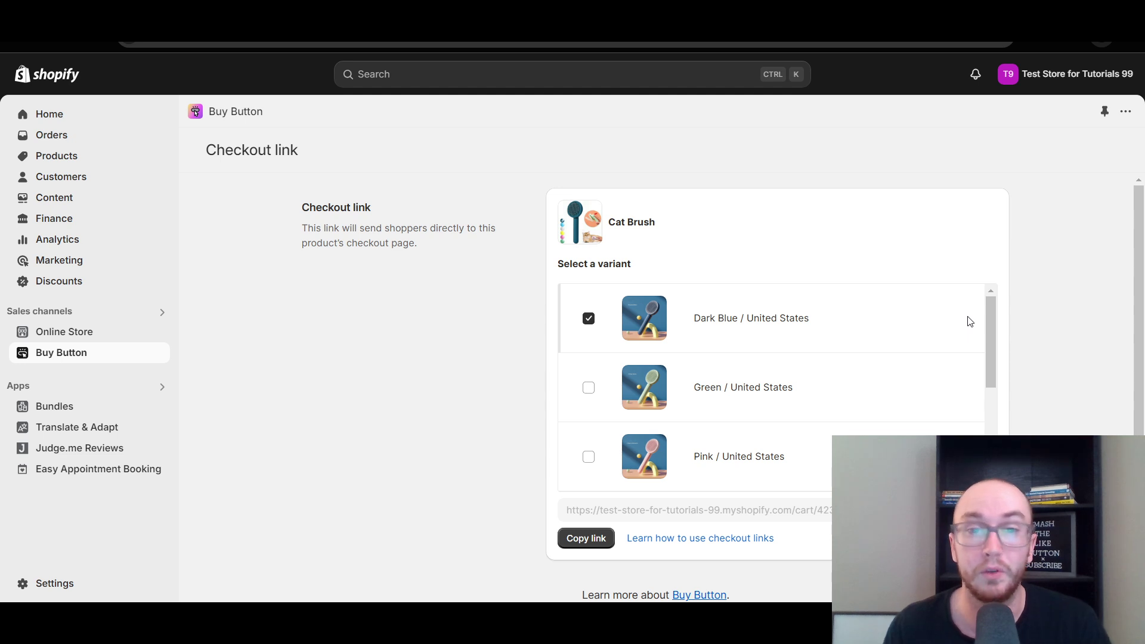
{"action": "left_click", "coordinate": [589, 321]}
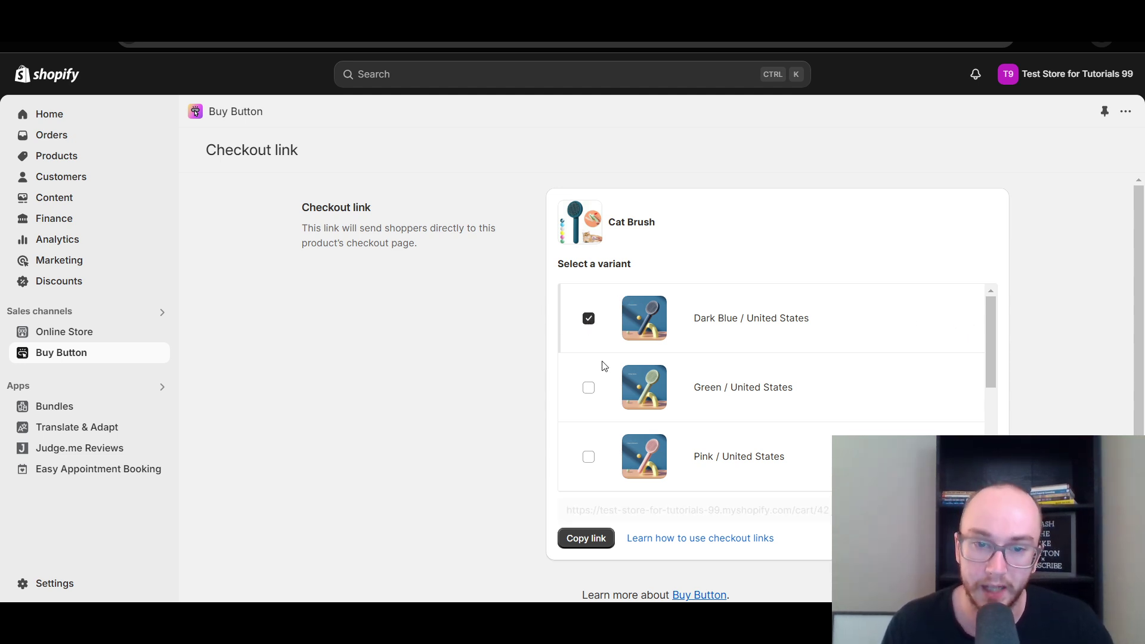
{"action": "left_click", "coordinate": [589, 388]}
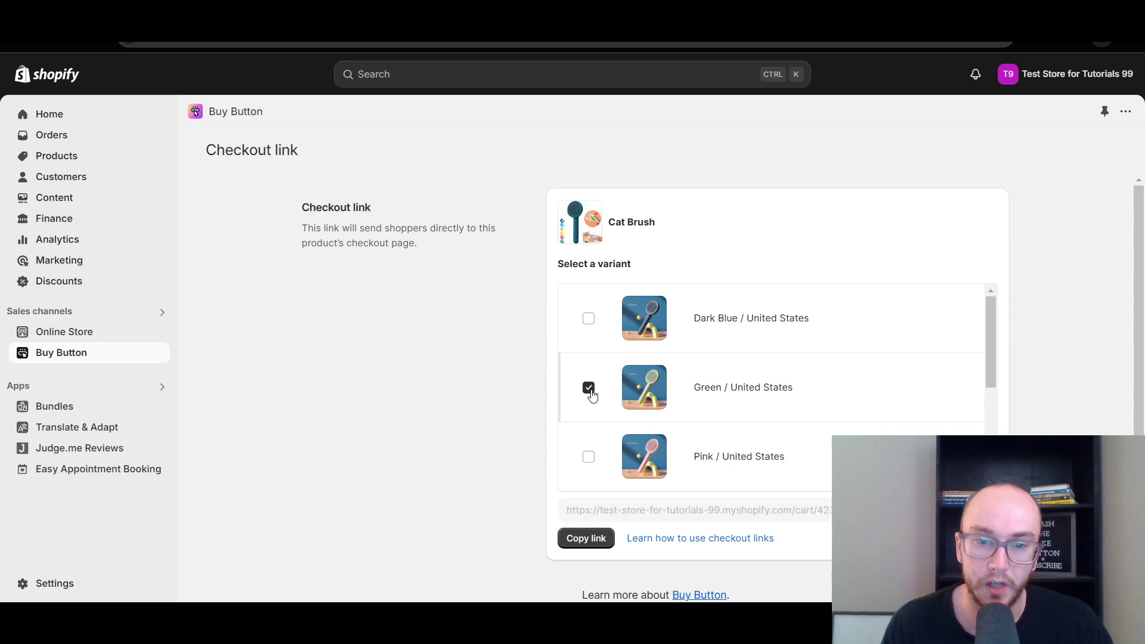
{"action": "scroll", "coordinate": [632, 405], "scroll_direction": "down", "scroll_amount": 1}
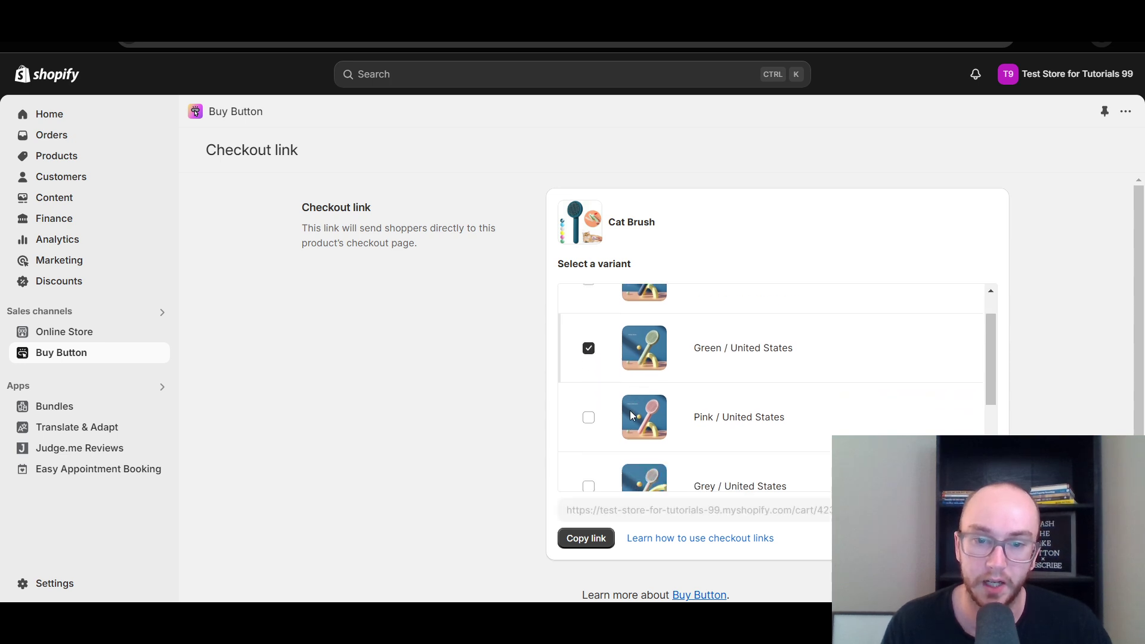
{"action": "left_click", "coordinate": [589, 383]}
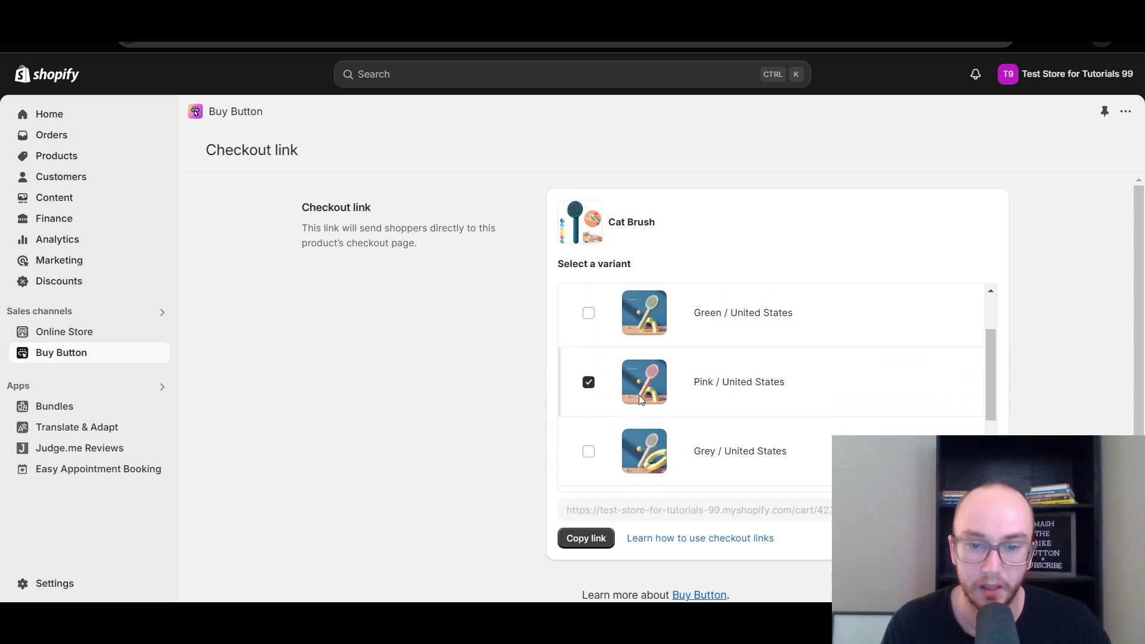
{"action": "scroll", "coordinate": [638, 395], "scroll_direction": "down", "scroll_amount": 1}
{"action": "scroll", "coordinate": [620, 392], "scroll_direction": "up", "scroll_amount": 1}
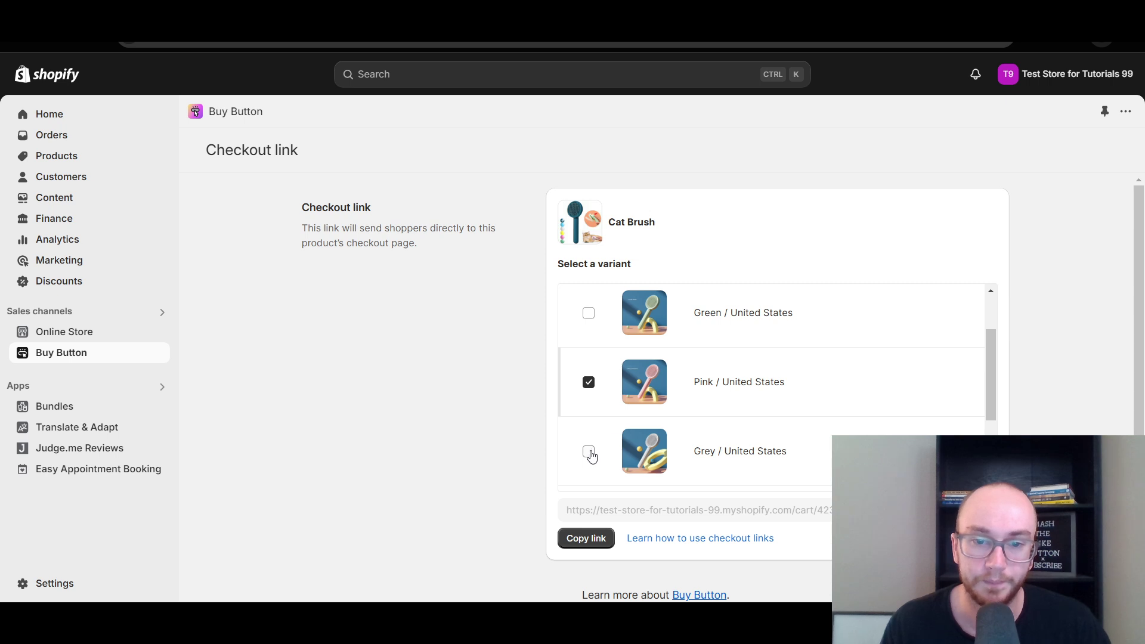
{"action": "left_click", "coordinate": [589, 453]}
{"action": "scroll", "coordinate": [667, 456], "scroll_direction": "down", "scroll_amount": 2}
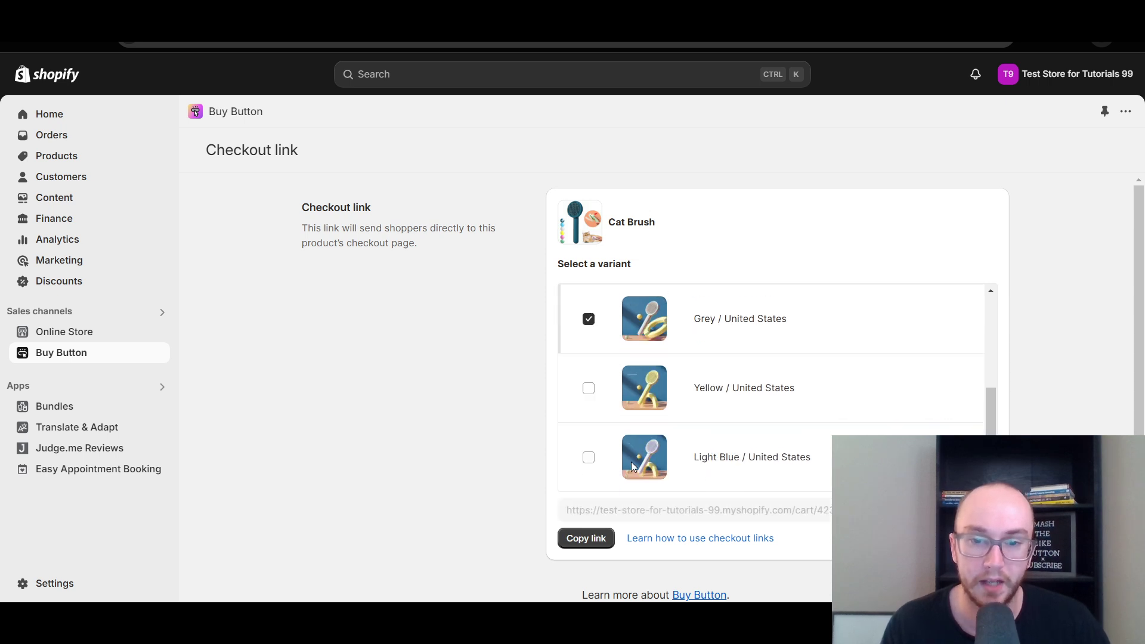
{"action": "left_click", "coordinate": [587, 396]}
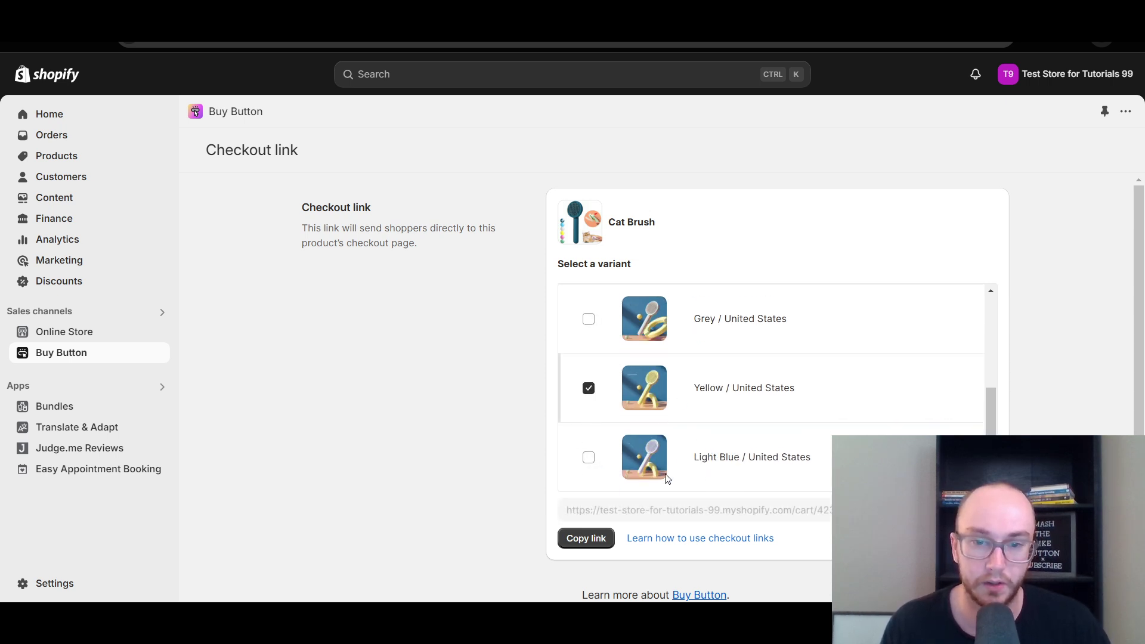
Copy the Yellow Cat Brush checkout link and load it in the browser
{"action": "left_click", "coordinate": [592, 538]}
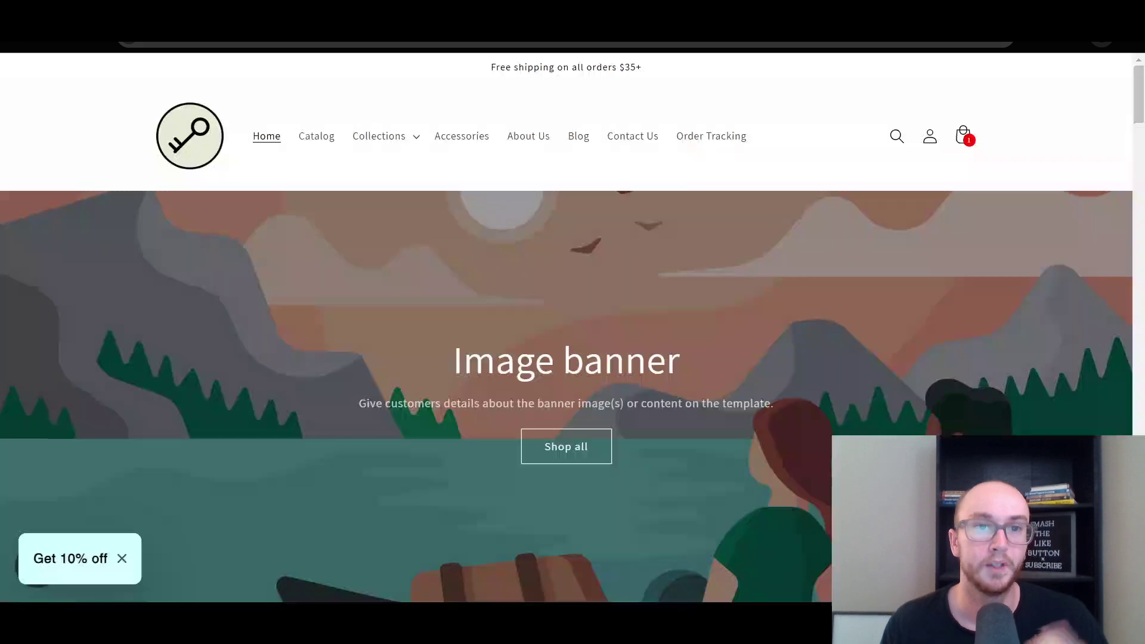
{"action": "key", "text": "ctrl+l"}
{"action": "key", "text": "ctrl+v"}
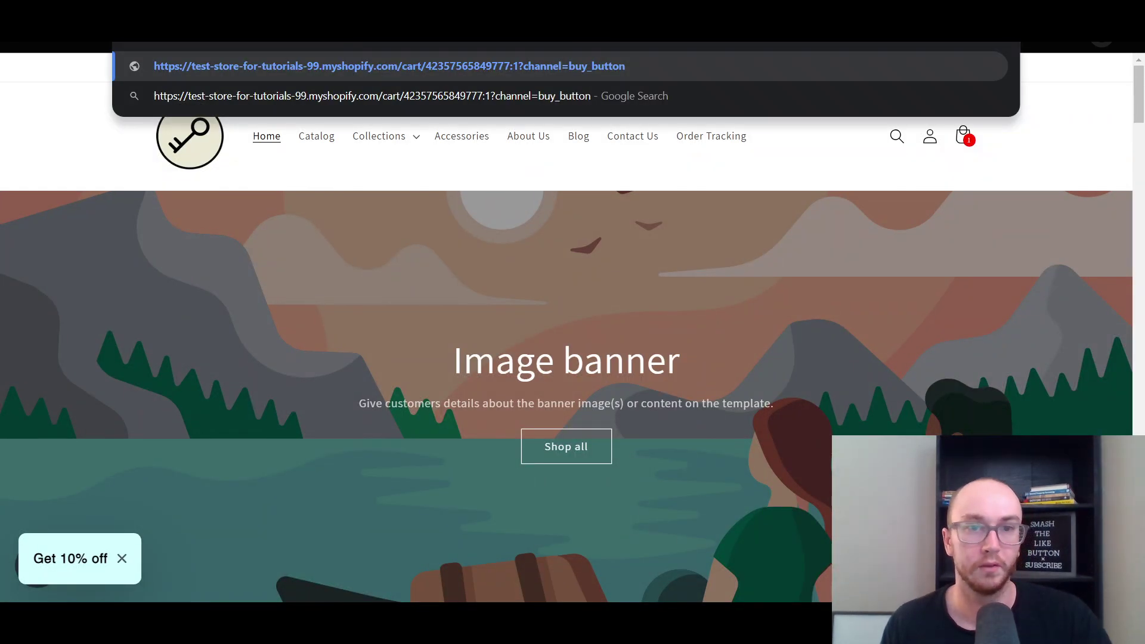
{"action": "key", "text": "Return"}
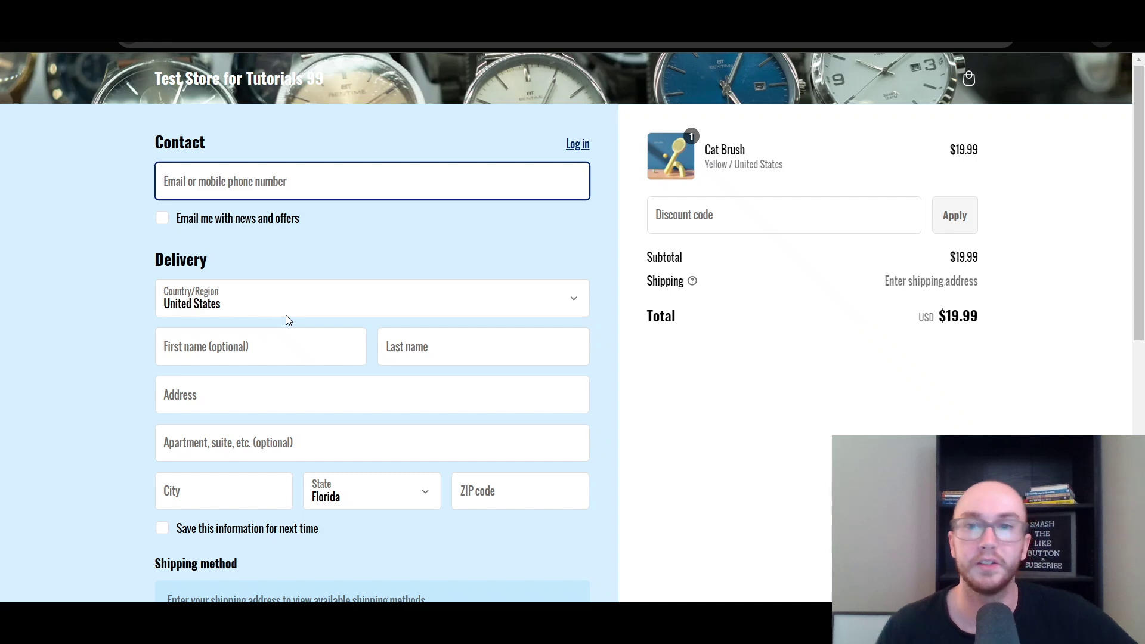
Confirm the summary shows one Yellow Cat Brush at $19.99, then close the checkout tab
{"action": "left_click", "coordinate": [765, 150]}
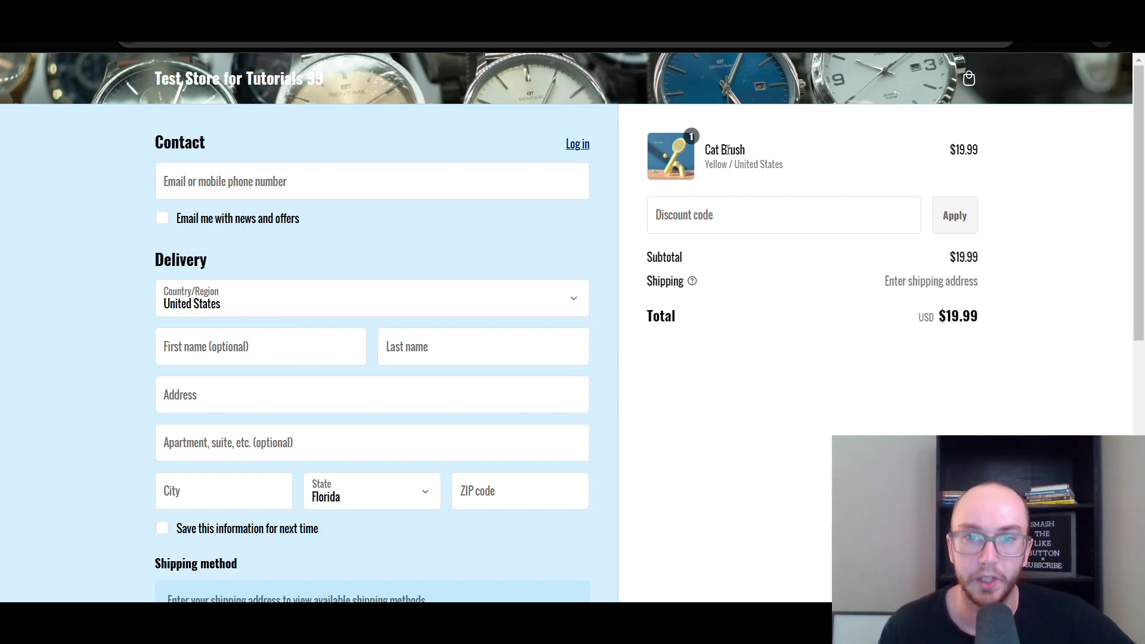
{"action": "left_click_drag", "start_coordinate": [705, 172], "coordinate": [738, 172]}
{"action": "left_click", "coordinate": [738, 172]}
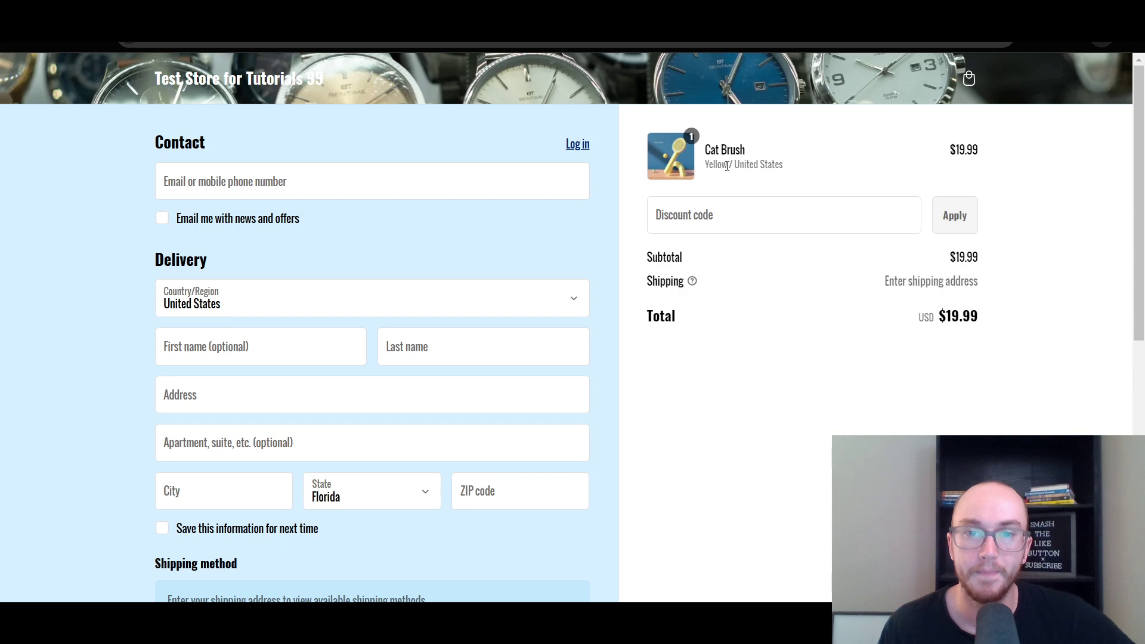
{"action": "left_click_drag", "start_coordinate": [726, 166], "coordinate": [705, 146]}
{"action": "left_click", "coordinate": [716, 161]}
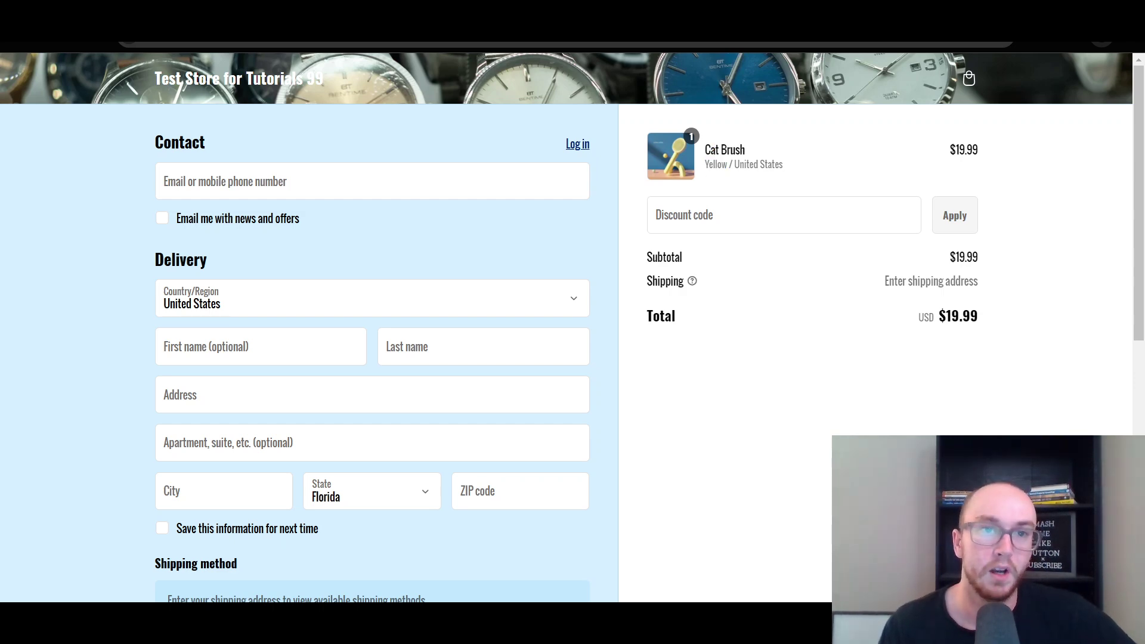
{"action": "key", "text": "ctrl+w"}
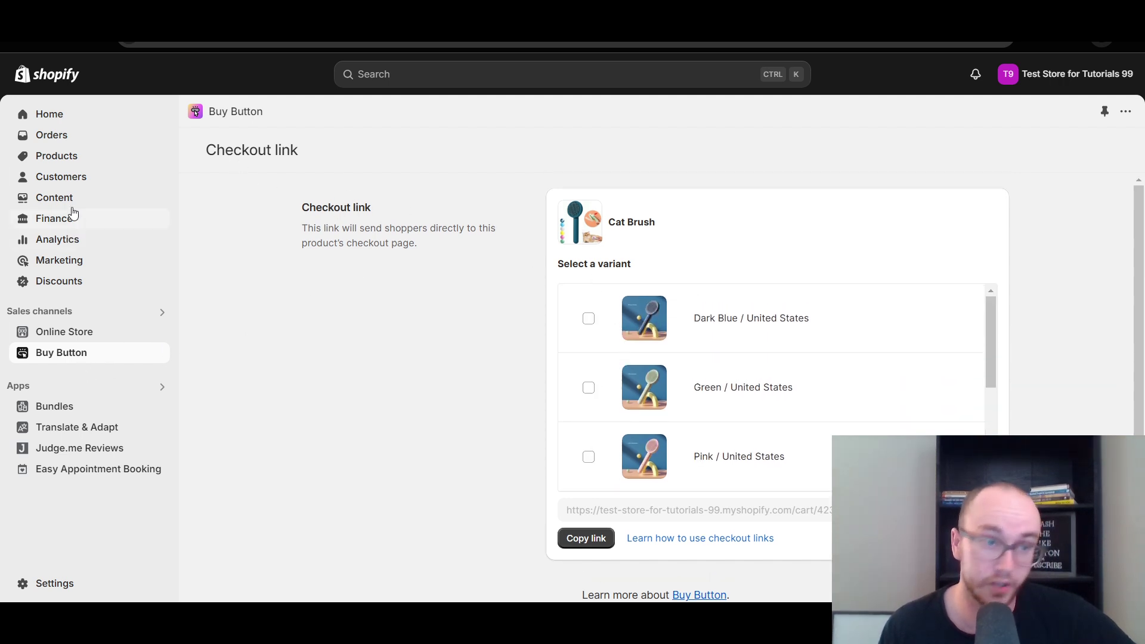
Open the 18K Gold Rolex Watch from Products and create its checkout link
{"action": "left_click", "coordinate": [60, 157]}
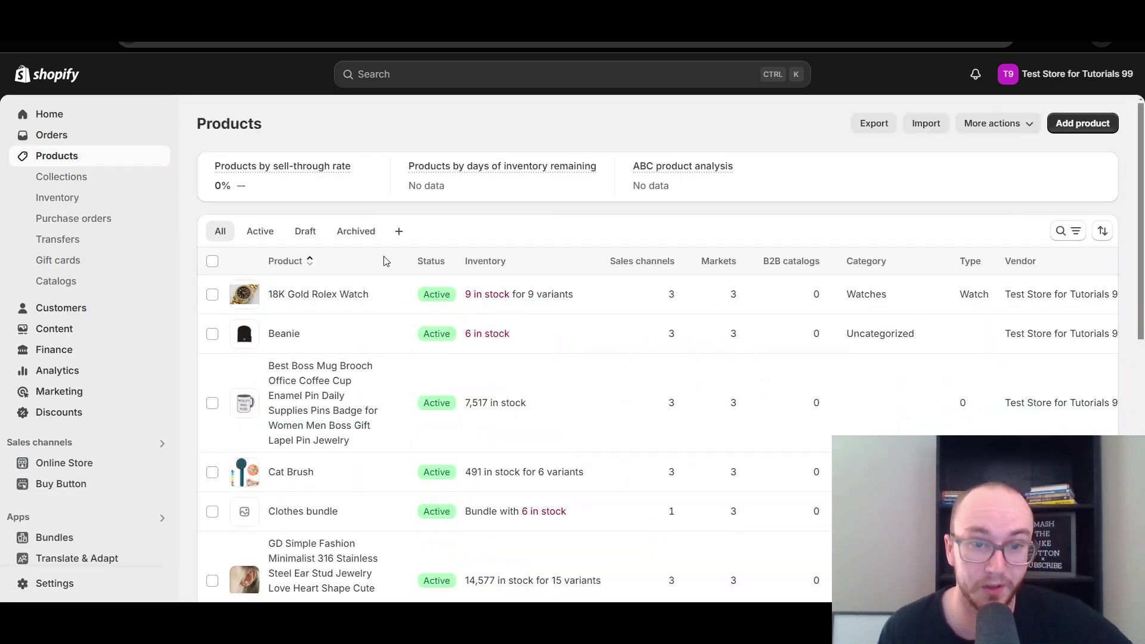
{"action": "left_click", "coordinate": [358, 298]}
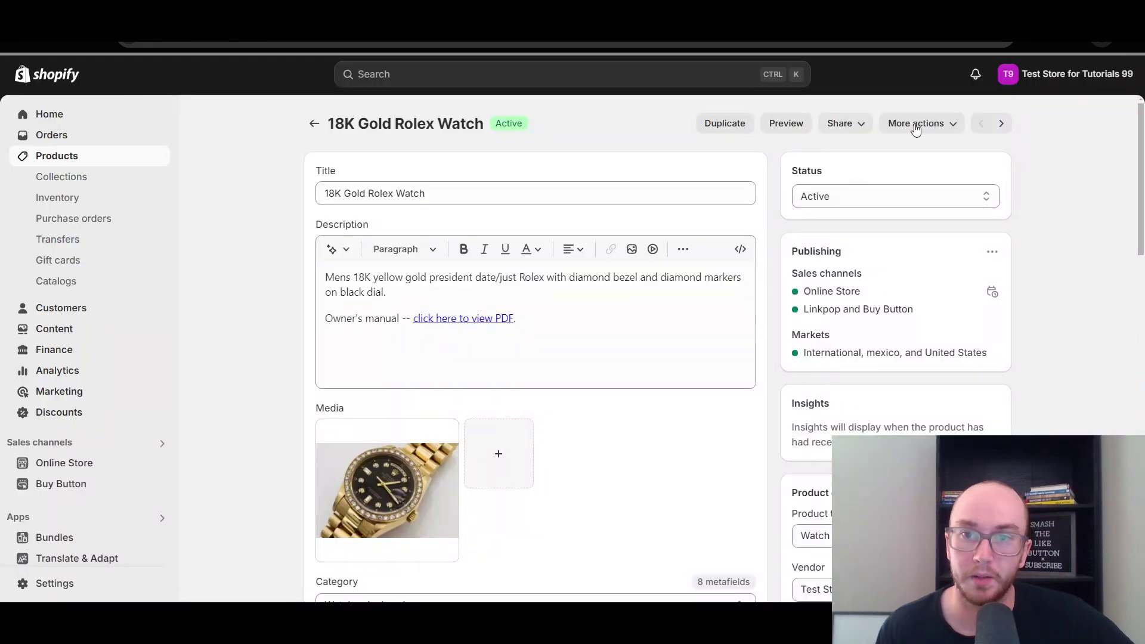
{"action": "left_click", "coordinate": [916, 126]}
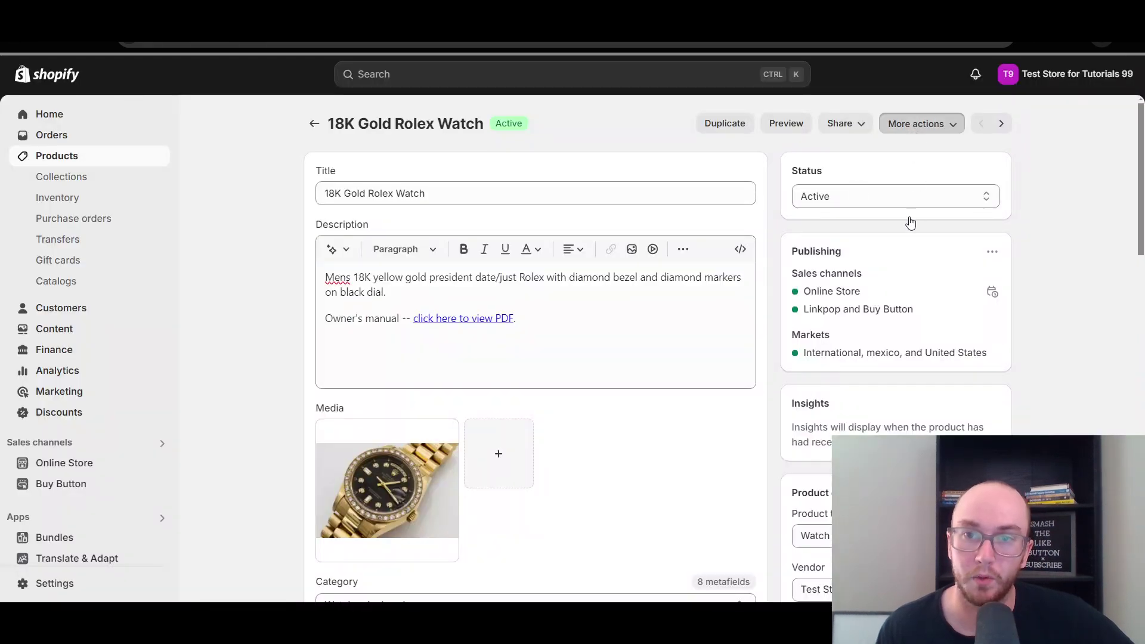
{"action": "left_click", "coordinate": [932, 261]}
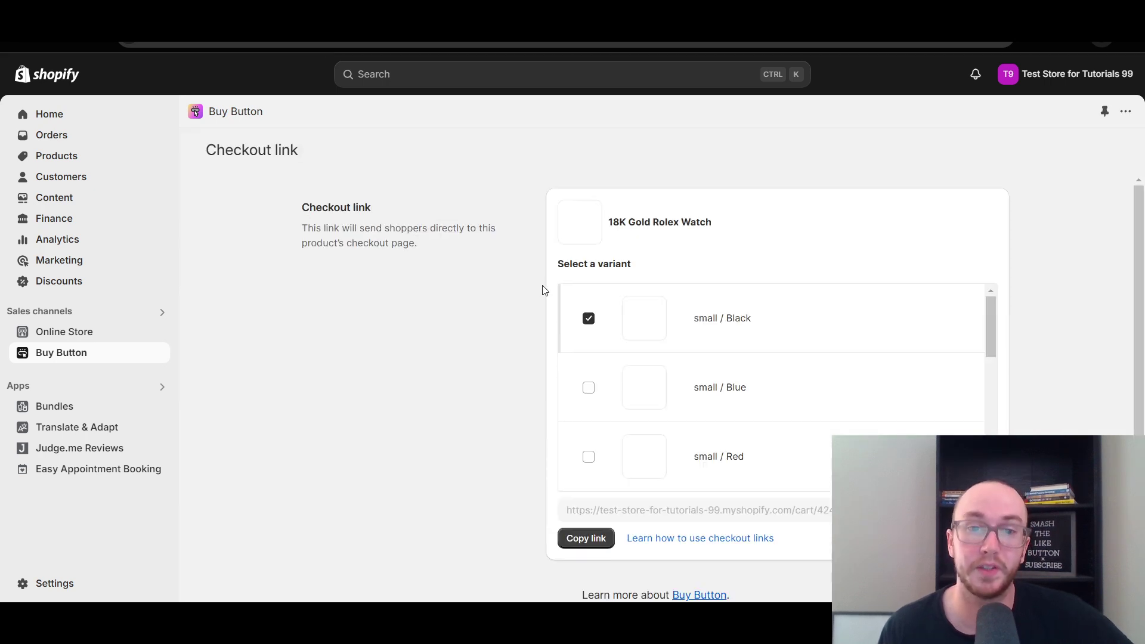
Set the 18K Gold Rolex Watch checkout link to the small / Black variant
{"action": "scroll", "coordinate": [753, 346], "scroll_direction": "down", "scroll_amount": 7}
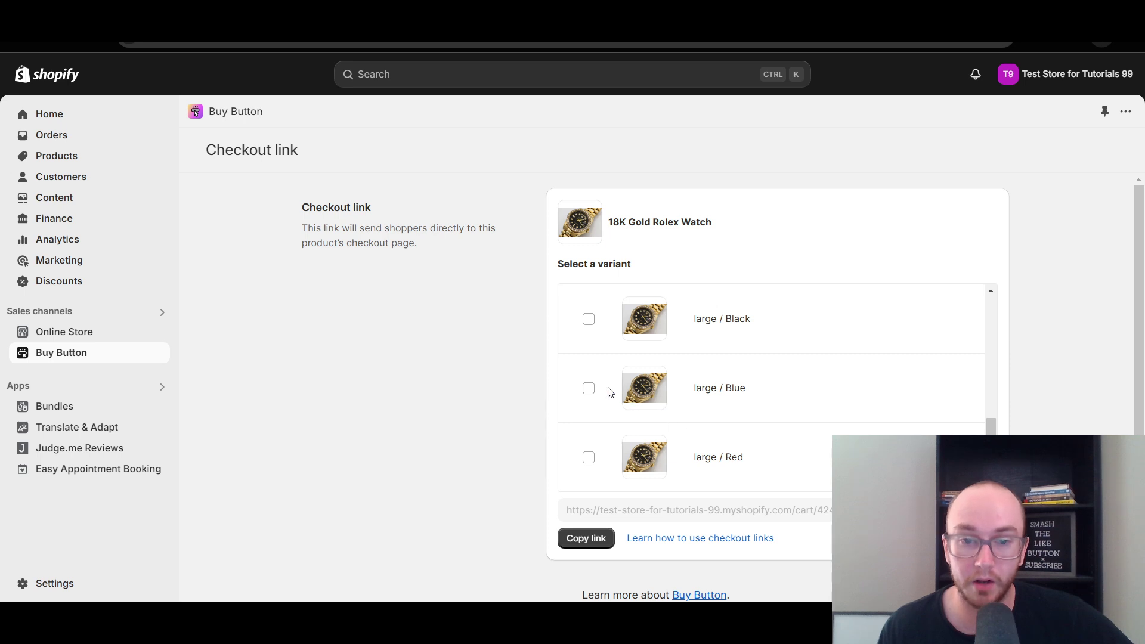
{"action": "left_click", "coordinate": [588, 388]}
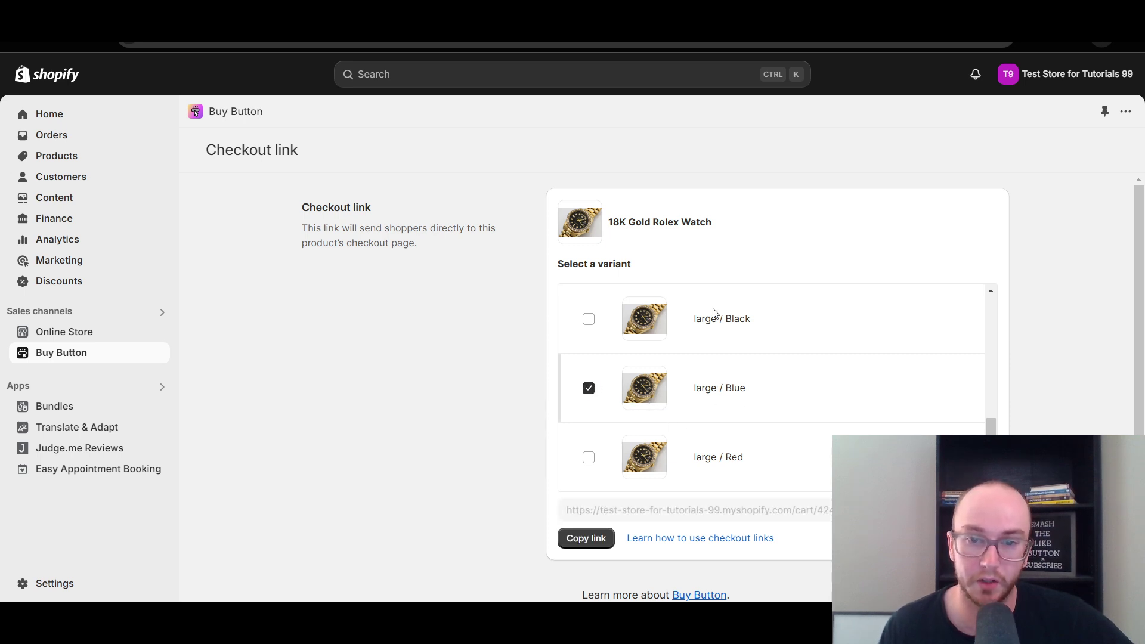
{"action": "scroll", "coordinate": [678, 447], "scroll_direction": "up", "scroll_amount": 7}
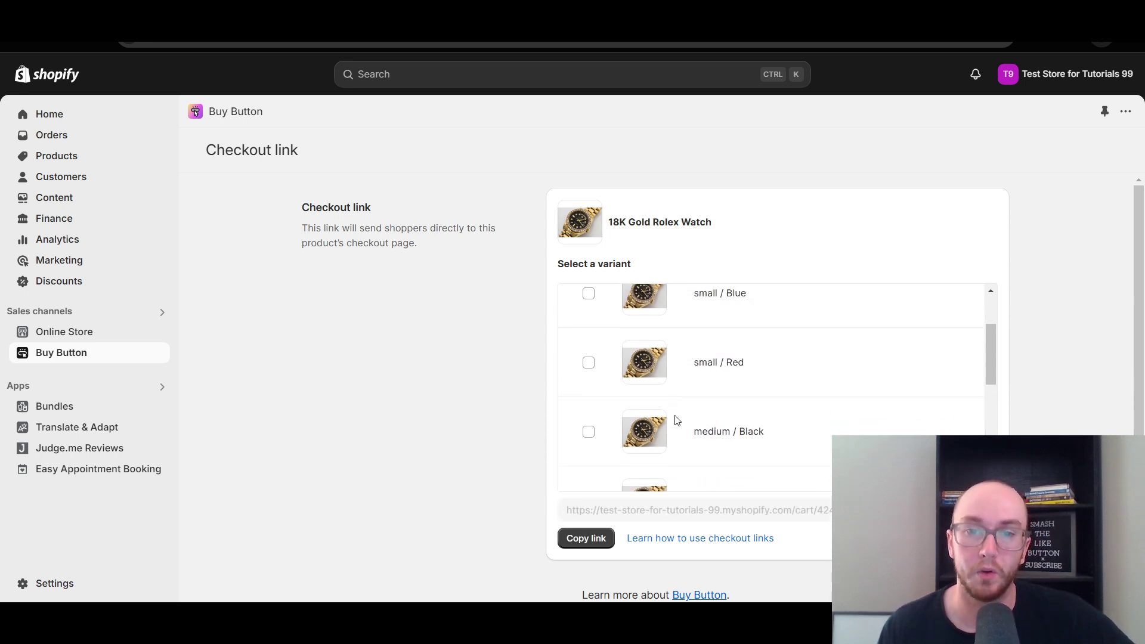
{"action": "left_click", "coordinate": [589, 388]}
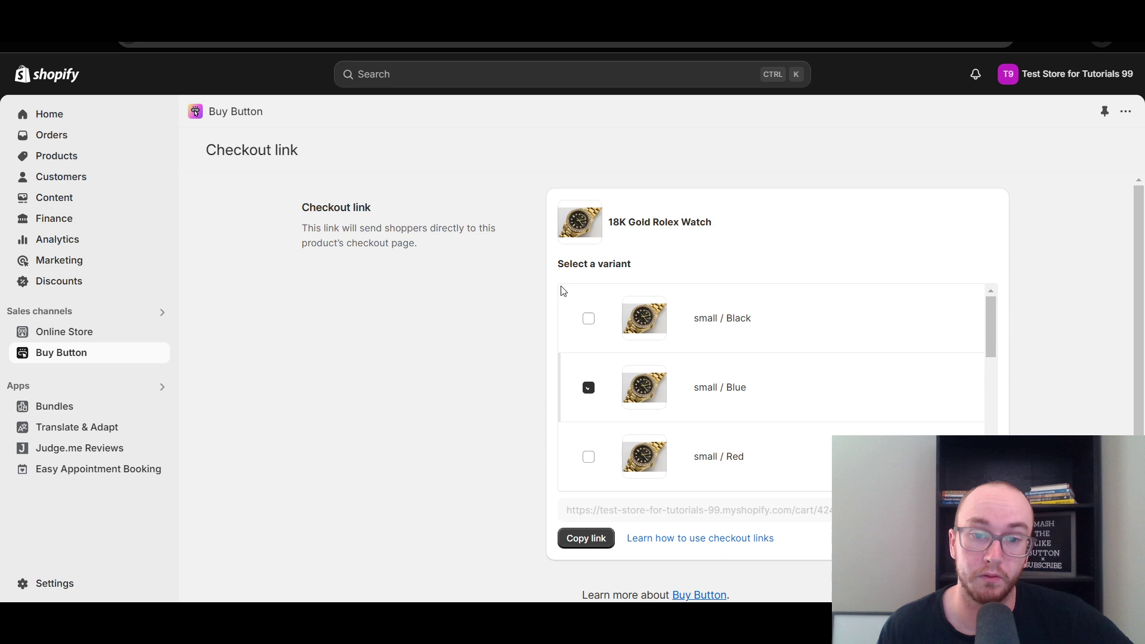
{"action": "left_click", "coordinate": [588, 318]}
Copy the small / Black checkout link and go to the Online Store channel
{"action": "scroll", "coordinate": [618, 396], "scroll_direction": "down", "scroll_amount": 6}
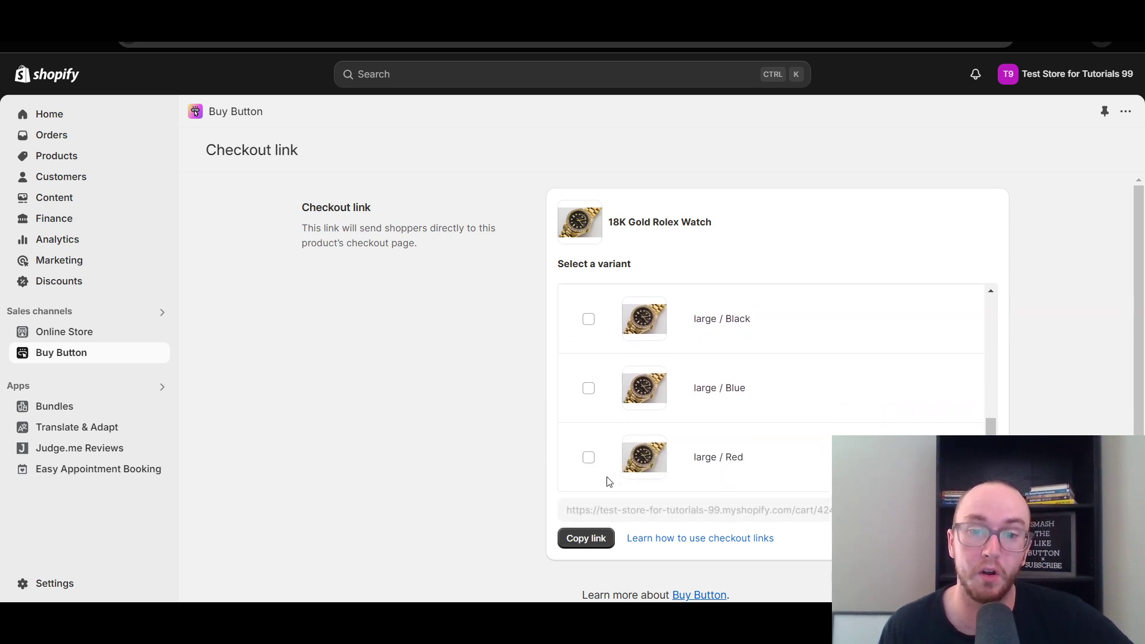
{"action": "scroll", "coordinate": [605, 453], "scroll_direction": "up", "scroll_amount": 7}
{"action": "scroll", "coordinate": [584, 418], "scroll_direction": "down", "scroll_amount": 7}
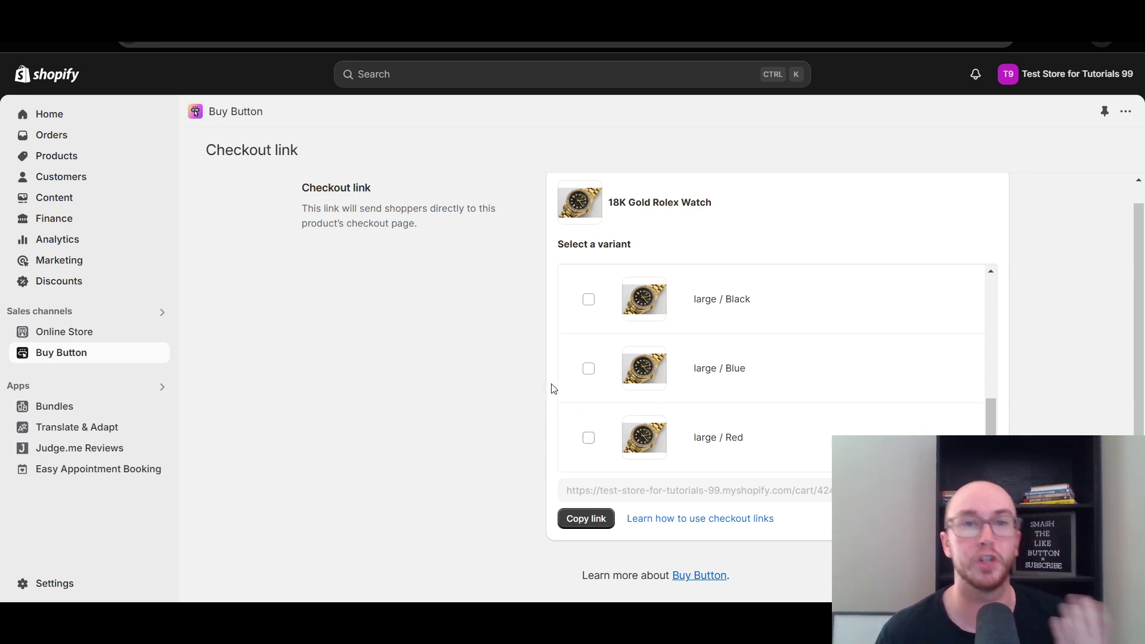
{"action": "scroll", "coordinate": [582, 409], "scroll_direction": "up", "scroll_amount": 8}
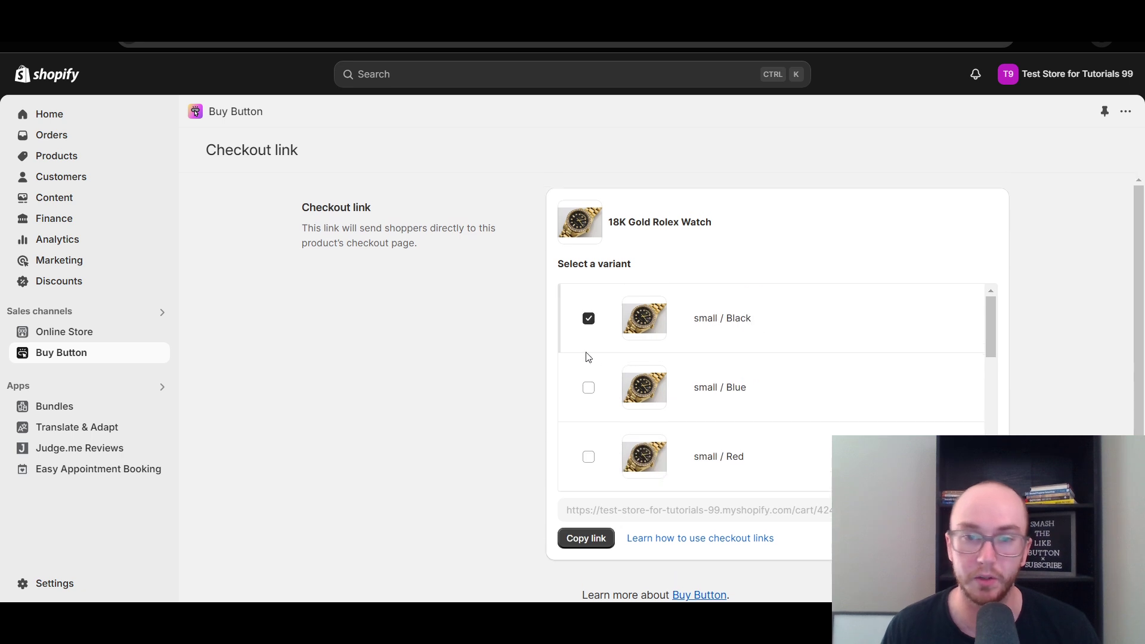
{"action": "left_click", "coordinate": [585, 537]}
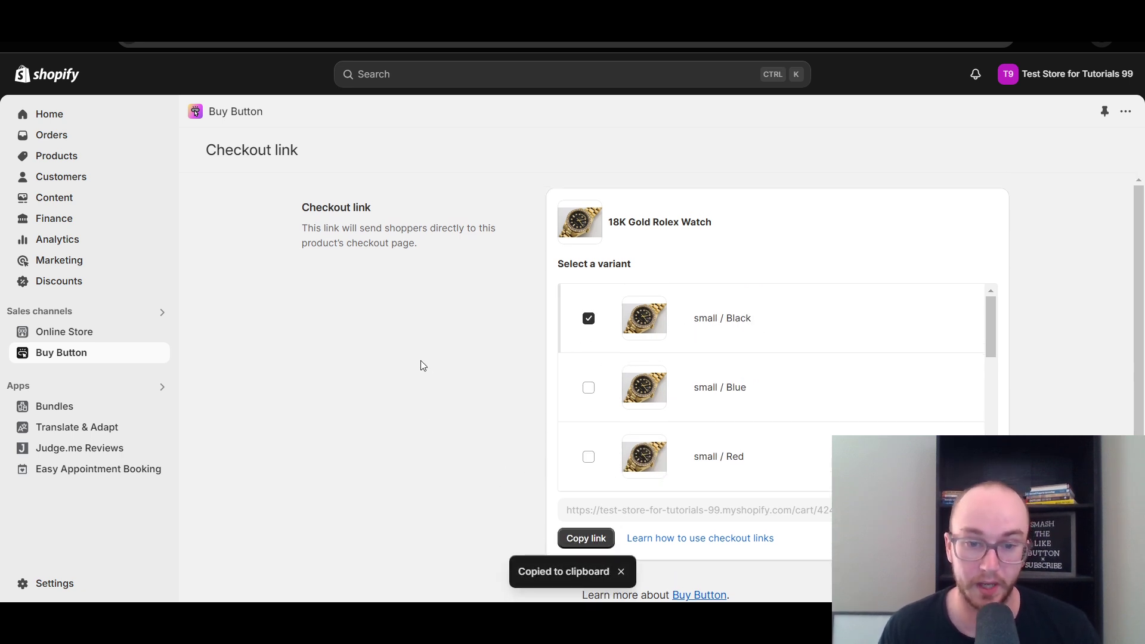
{"action": "left_click", "coordinate": [82, 338]}
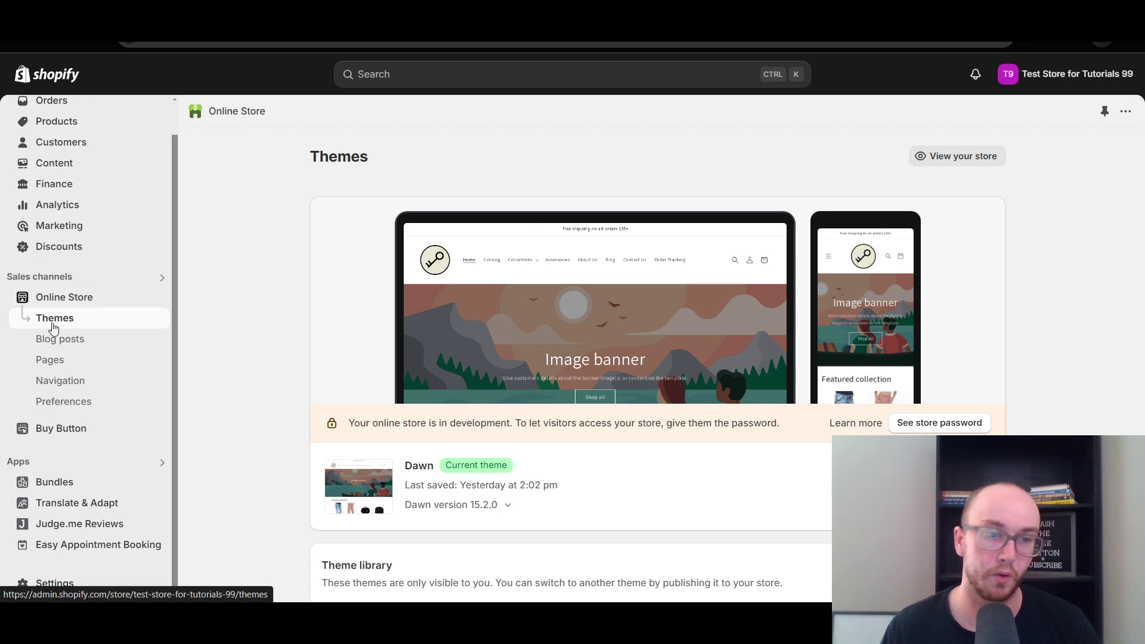
Open the current Dawn theme in the theme customizer
{"action": "scroll", "coordinate": [1103, 227], "scroll_direction": "down", "scroll_amount": 4}
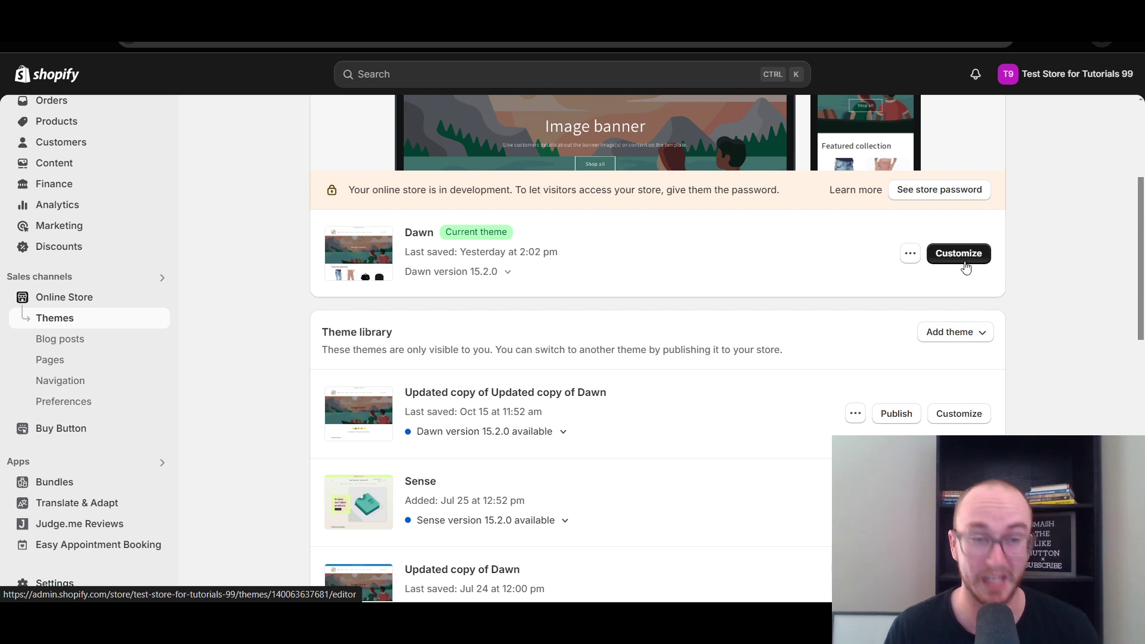
{"action": "scroll", "coordinate": [1140, 255], "scroll_direction": "down", "scroll_amount": 1}
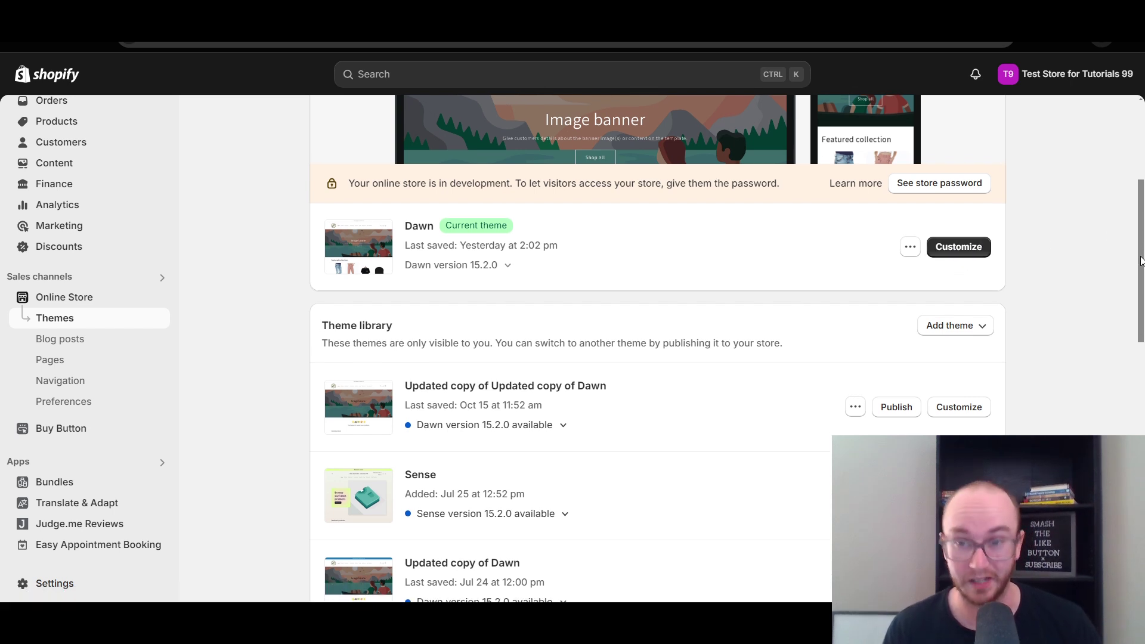
{"action": "scroll", "coordinate": [1142, 274], "scroll_direction": "down", "scroll_amount": 1}
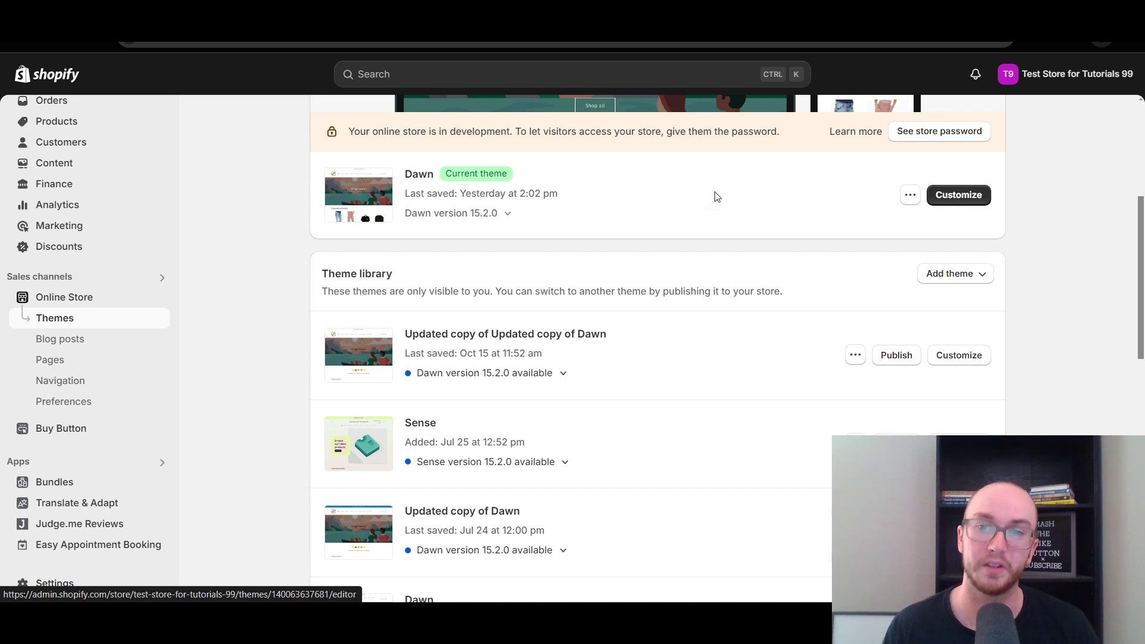
{"action": "left_click", "coordinate": [985, 200]}
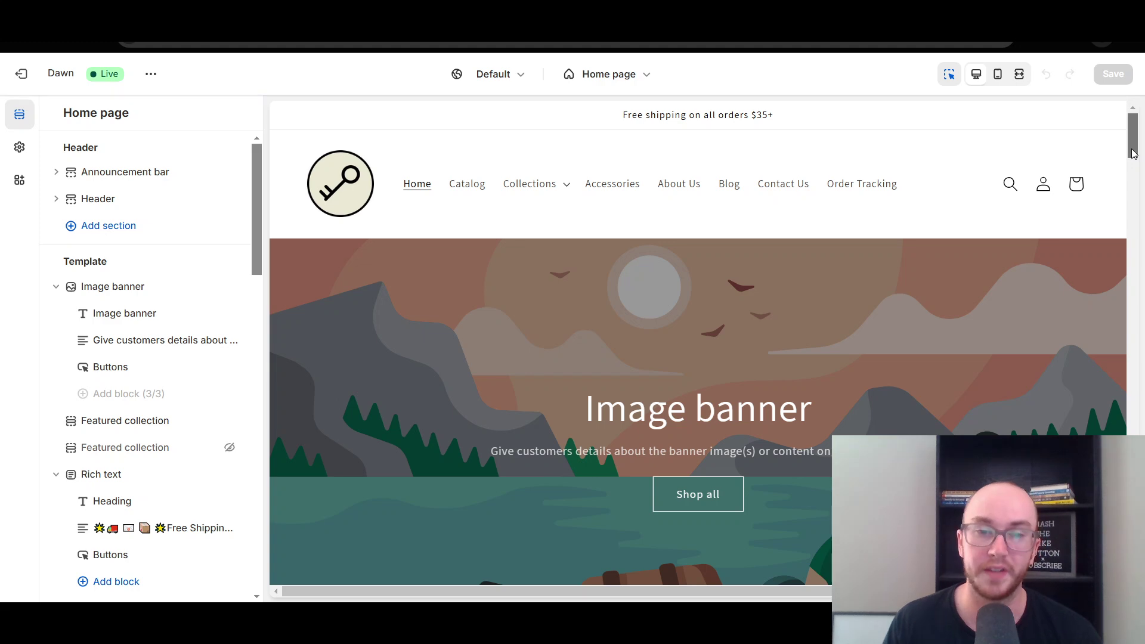
Add an Image with text section below the Image banner and select its heading
{"action": "scroll", "coordinate": [1134, 167], "scroll_direction": "down", "scroll_amount": 3}
{"action": "scroll", "coordinate": [1134, 171], "scroll_direction": "down", "scroll_amount": 7}
{"action": "scroll", "coordinate": [1135, 171], "scroll_direction": "up", "scroll_amount": 6}
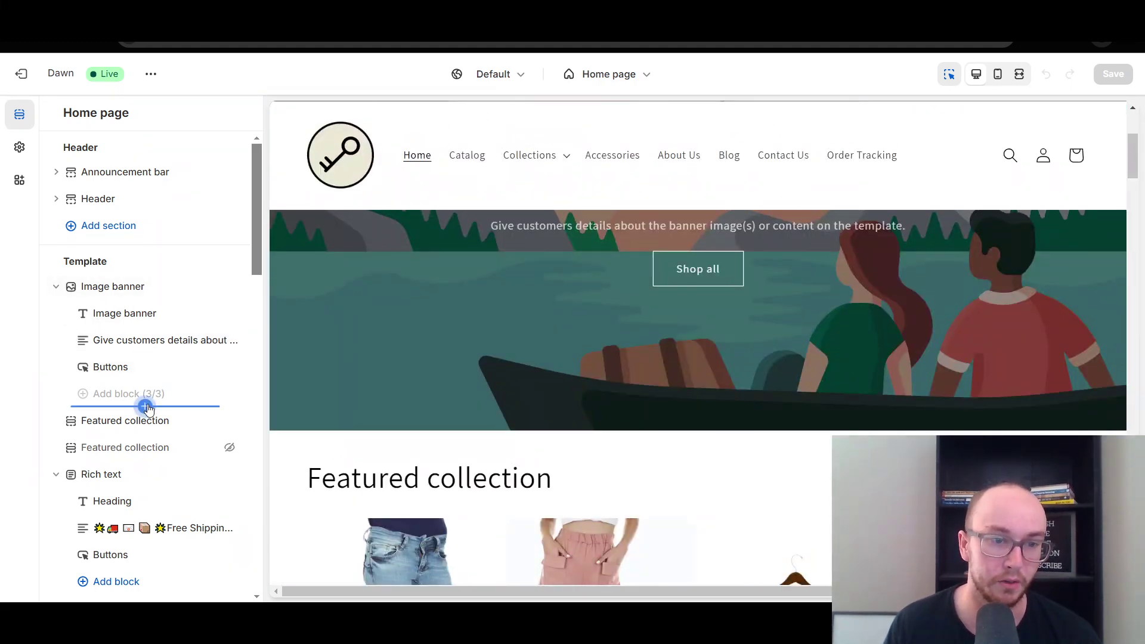
{"action": "left_click", "coordinate": [696, 432]}
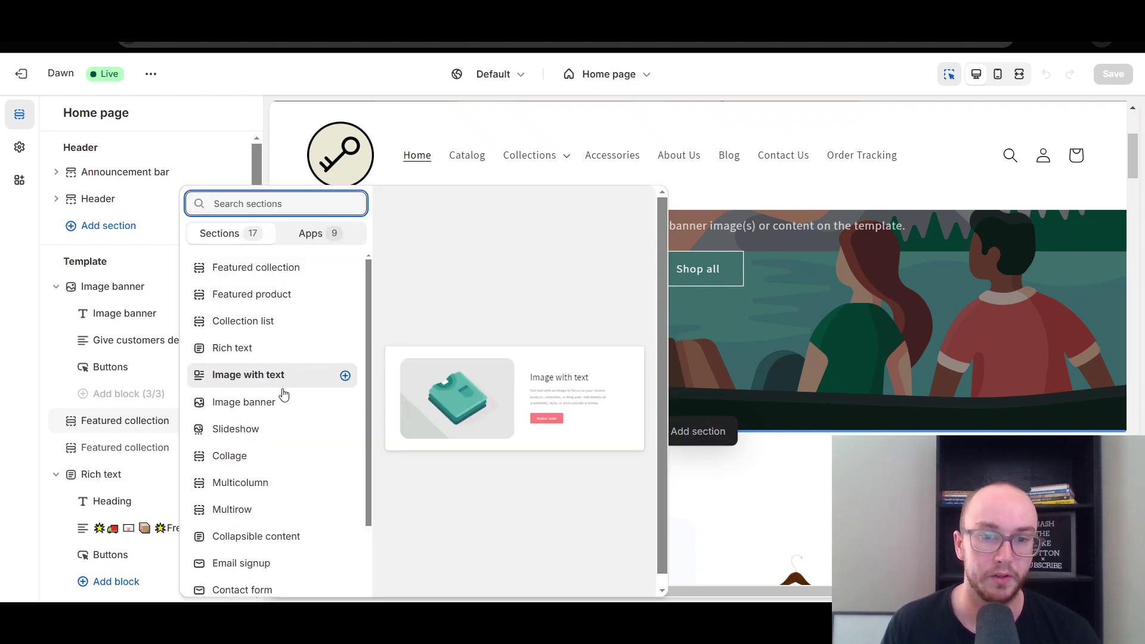
{"action": "key", "text": "Escape"}
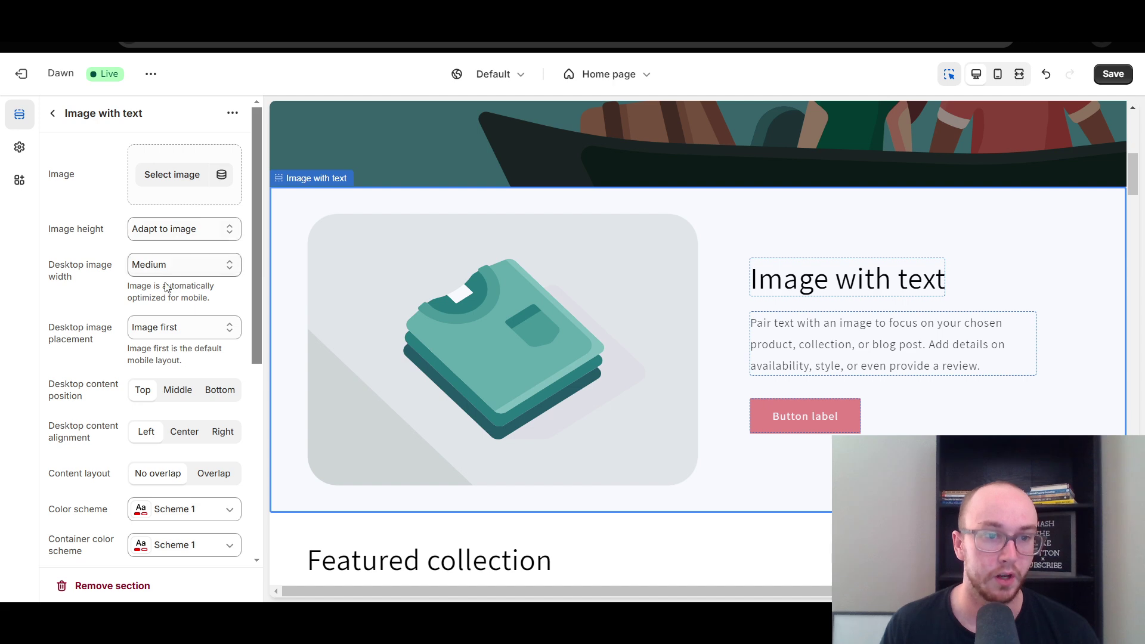
{"action": "scroll", "coordinate": [159, 382], "scroll_direction": "down", "scroll_amount": 6}
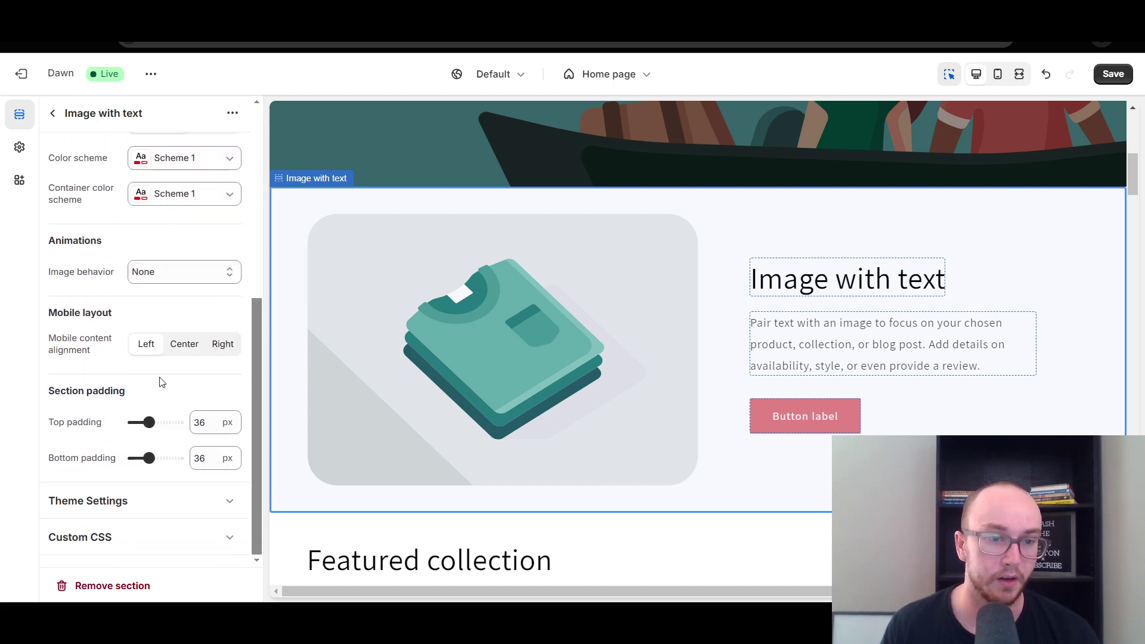
{"action": "scroll", "coordinate": [177, 400], "scroll_direction": "up", "scroll_amount": 5}
{"action": "scroll", "coordinate": [178, 400], "scroll_direction": "up", "scroll_amount": 1}
{"action": "left_click", "coordinate": [839, 297]}
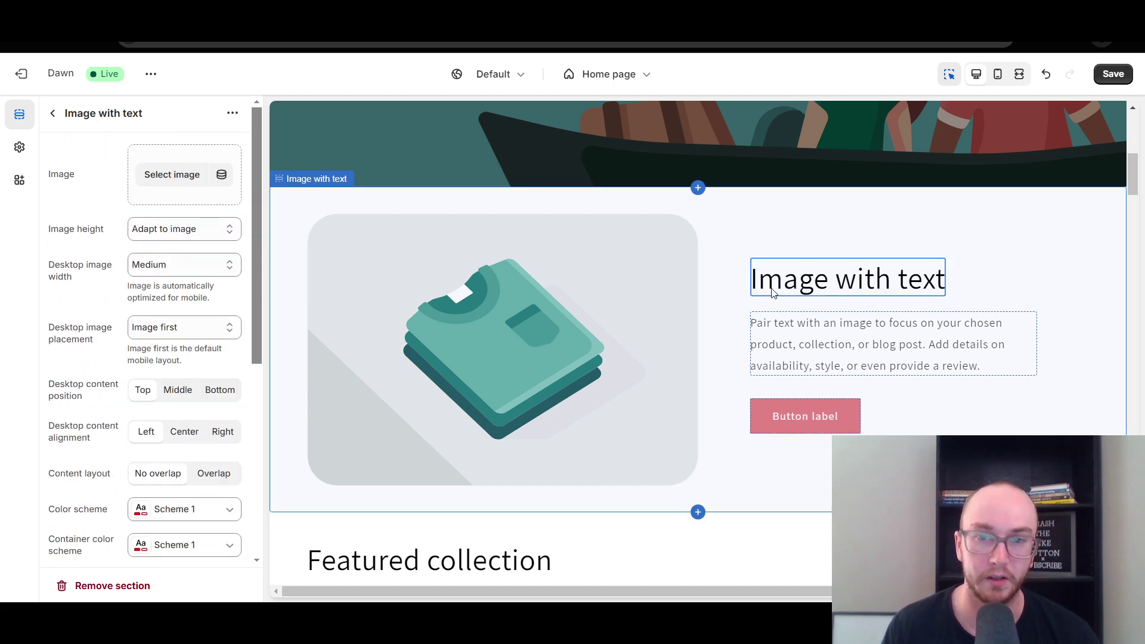
Open the Image with text section's heading, text and button block settings
{"action": "left_click", "coordinate": [166, 211]}
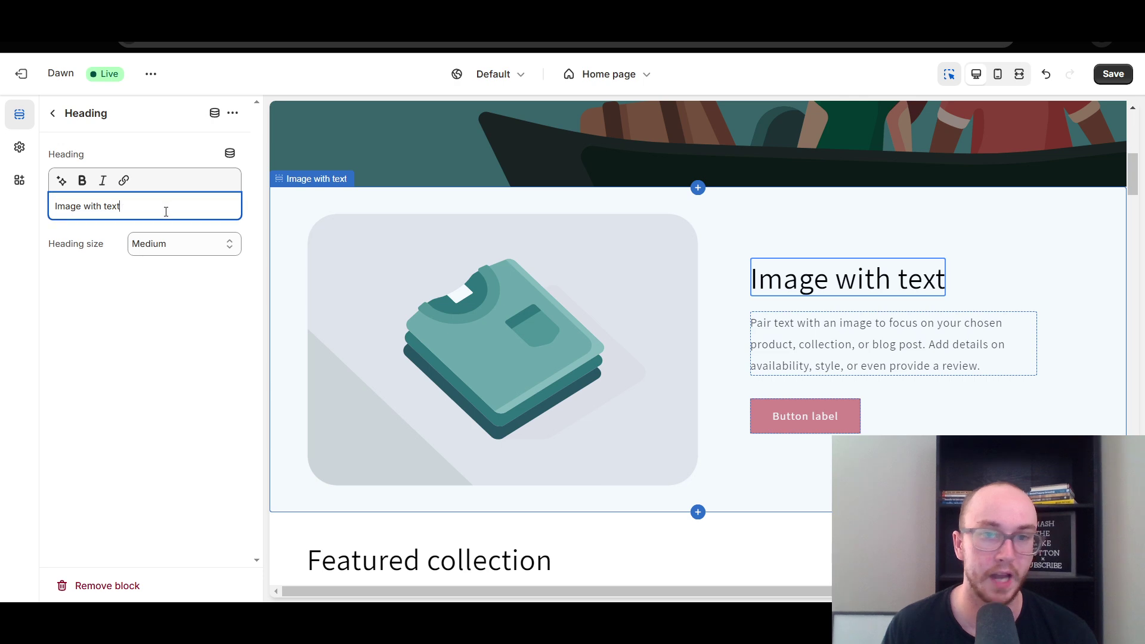
{"action": "left_click", "coordinate": [791, 352]}
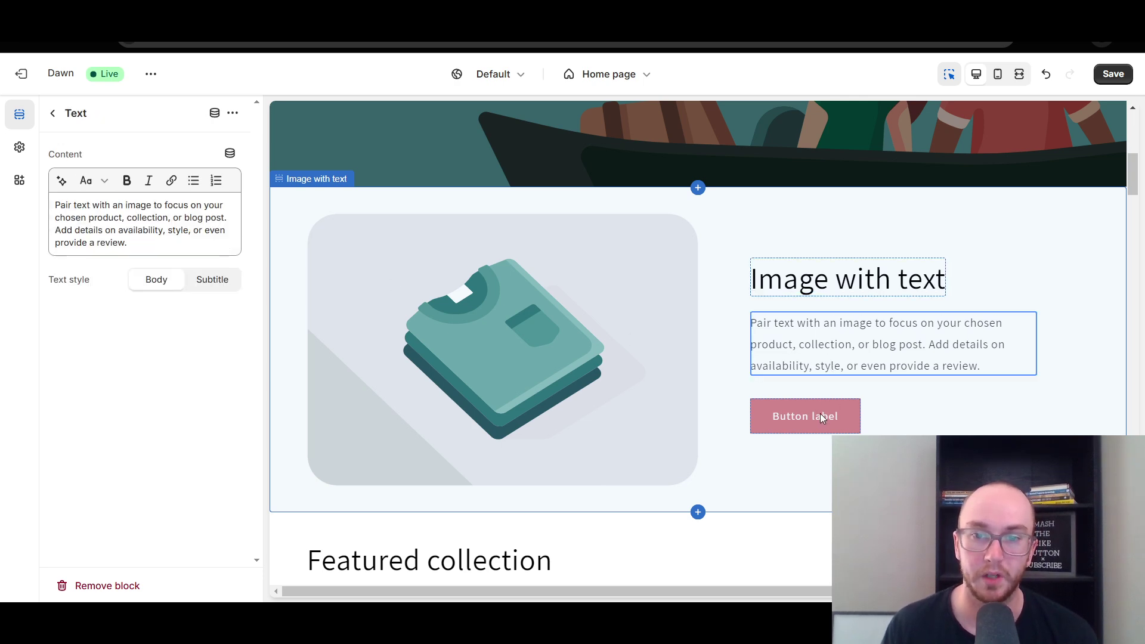
{"action": "left_click", "coordinate": [855, 417]}
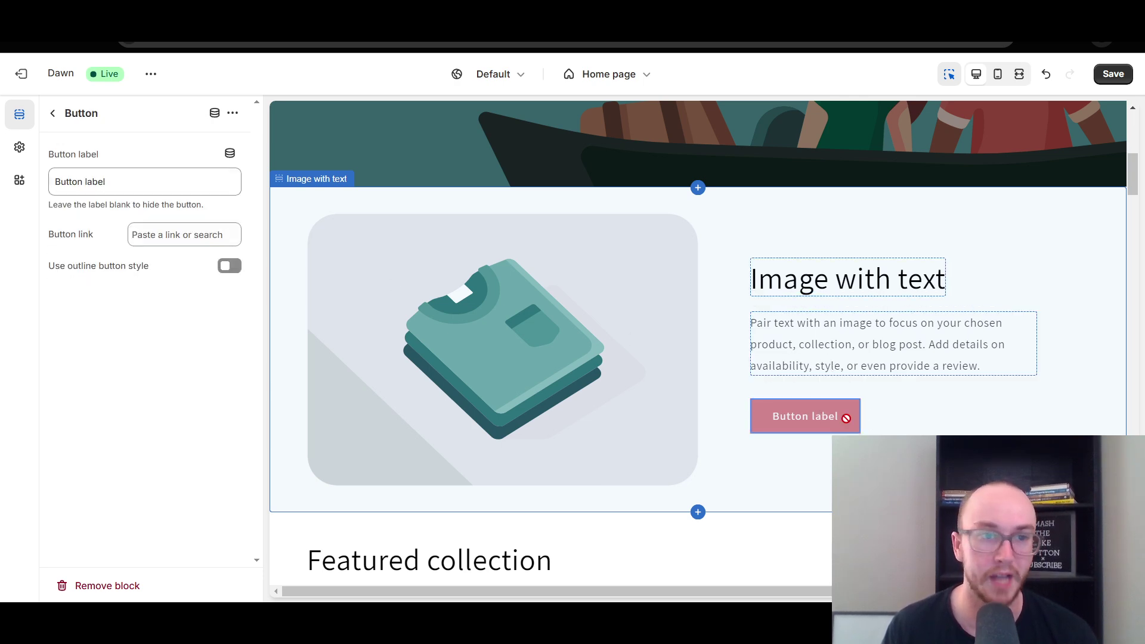
Set the button link to the copied checkout URL, keeping the filled button style
{"action": "left_click", "coordinate": [158, 237]}
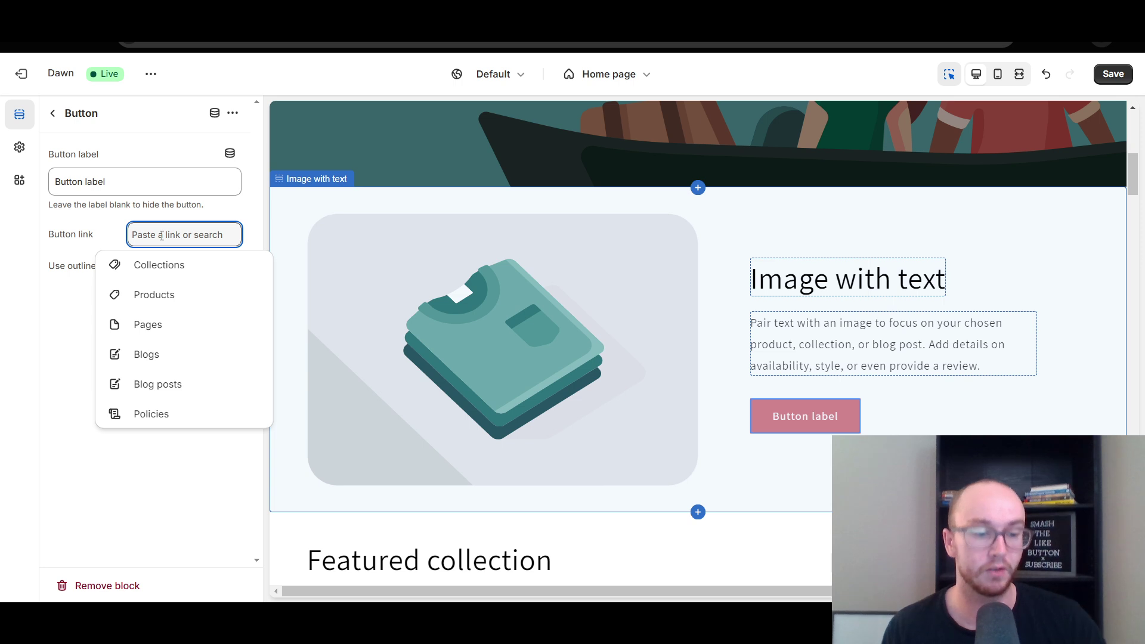
{"action": "key", "text": "ctrl+v"}
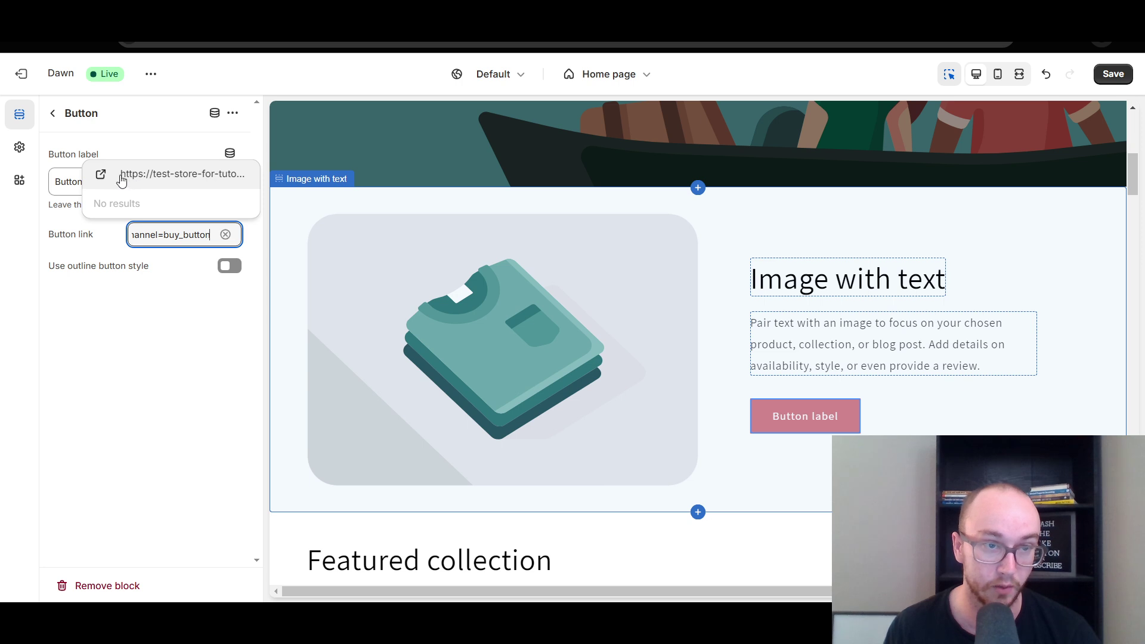
{"action": "left_click", "coordinate": [103, 182]}
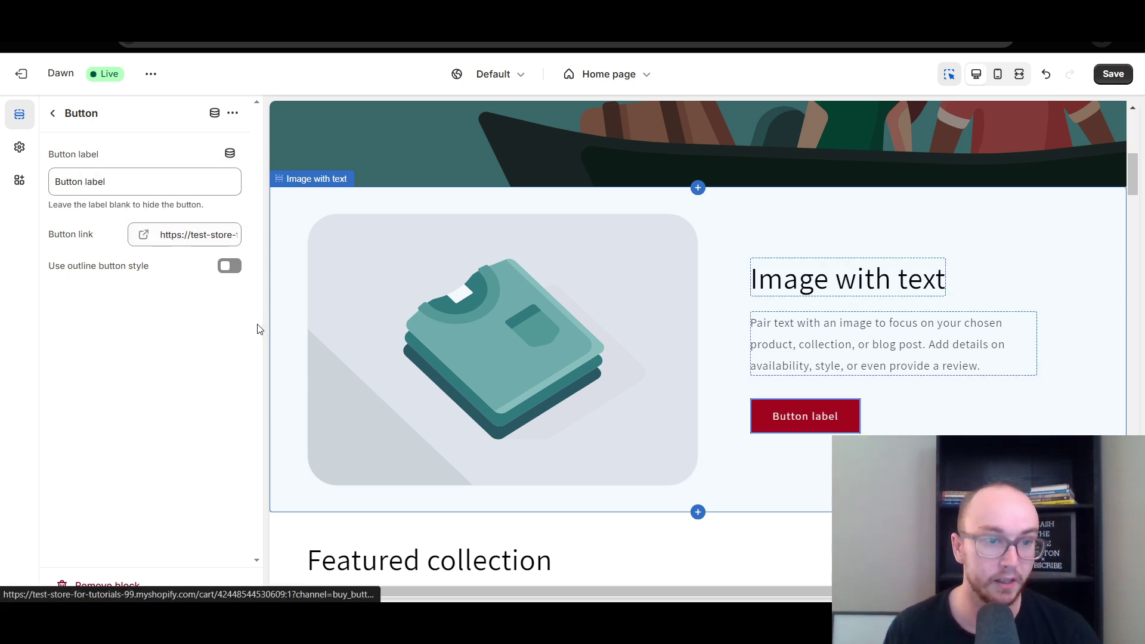
{"action": "left_click", "coordinate": [227, 266]}
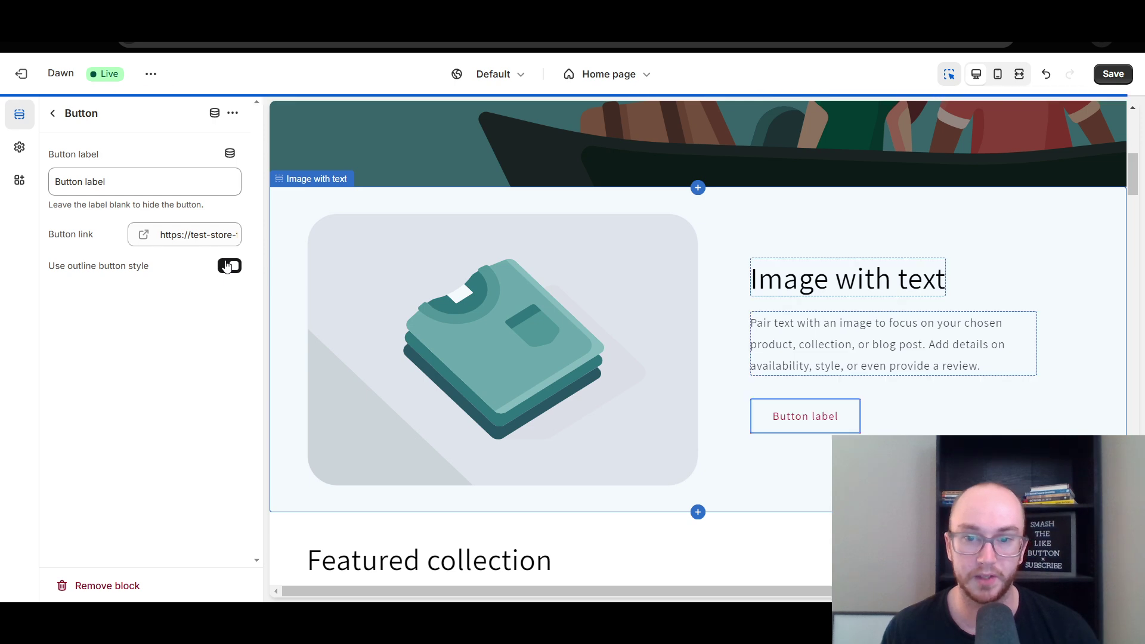
{"action": "left_click", "coordinate": [230, 268]}
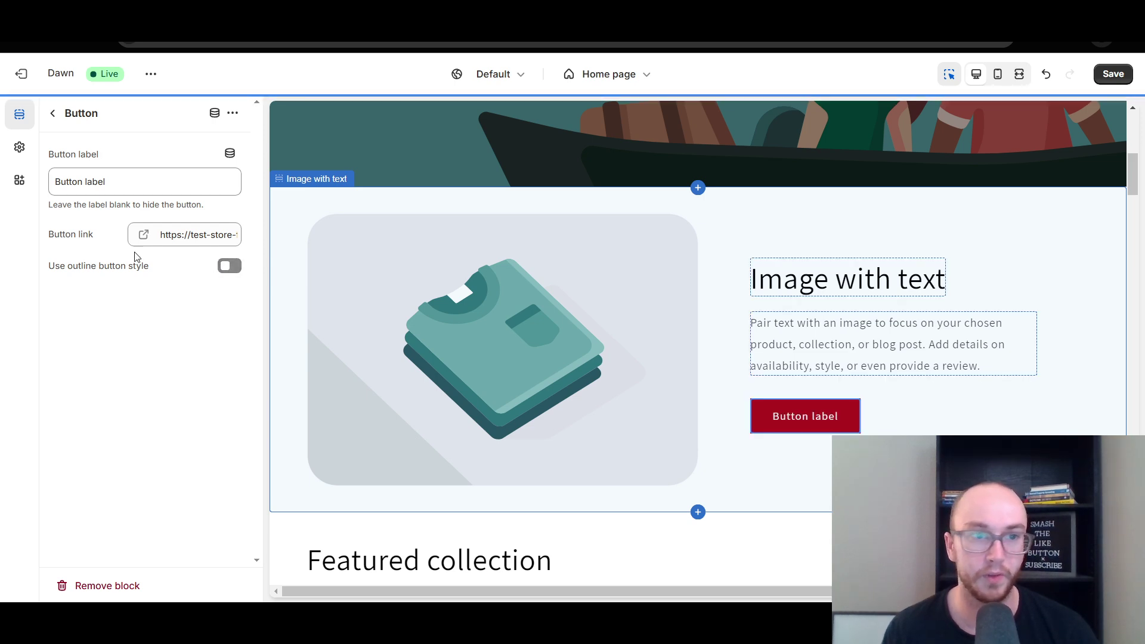
Replace the placeholder button label with 'Buy Now Click Here'
{"action": "left_click", "coordinate": [152, 181]}
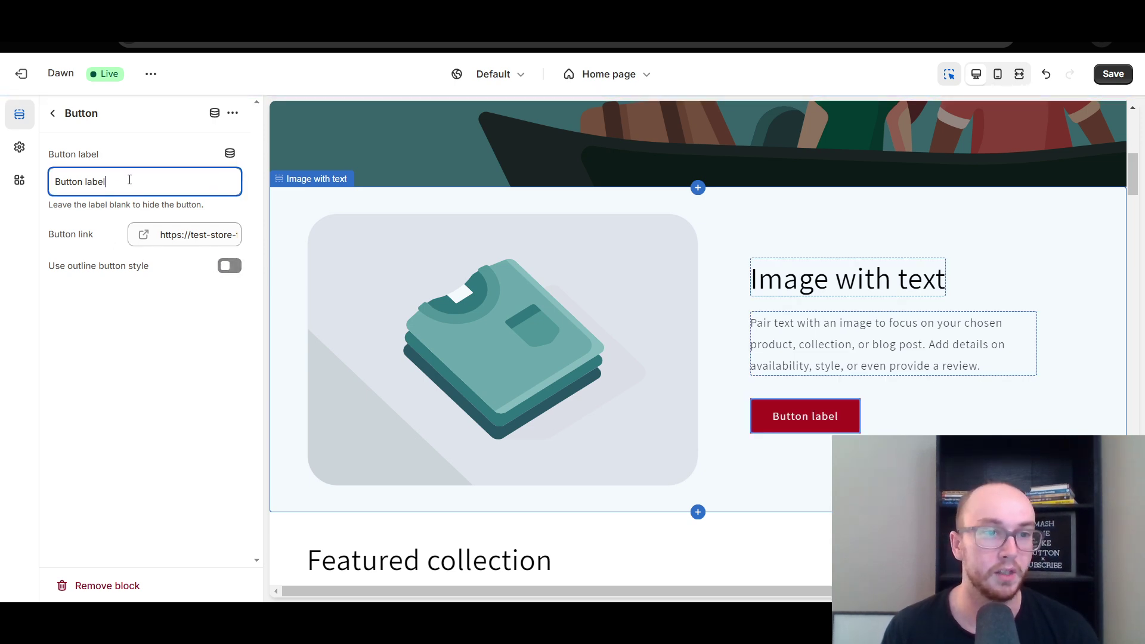
{"action": "left_click_drag", "start_coordinate": [129, 180], "coordinate": [62, 178]}
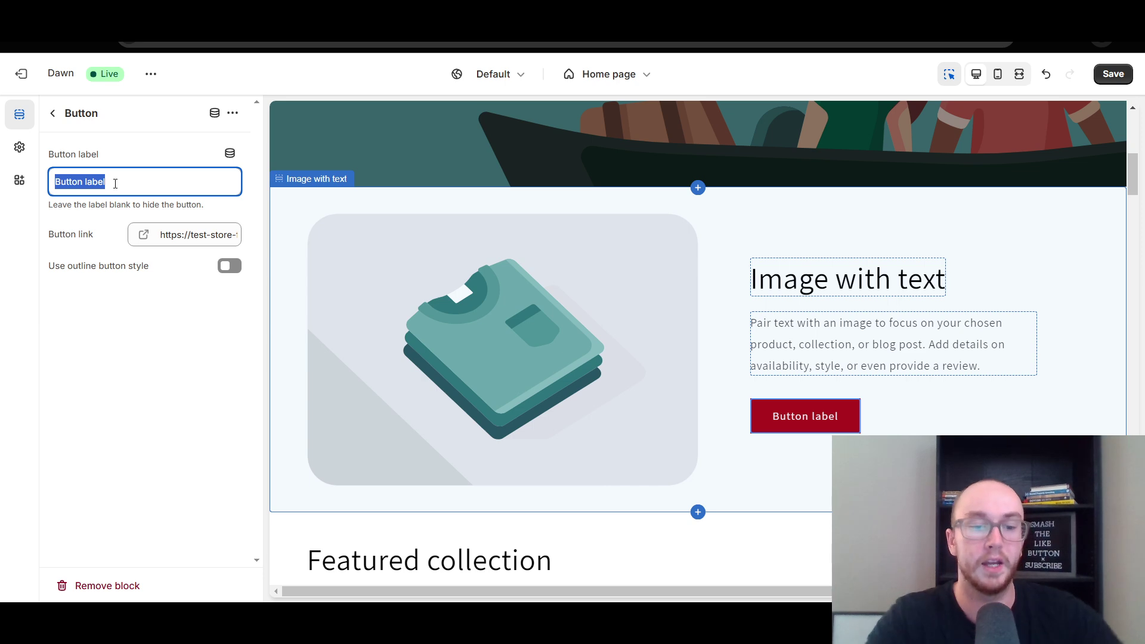
{"action": "type", "text": "buy"}
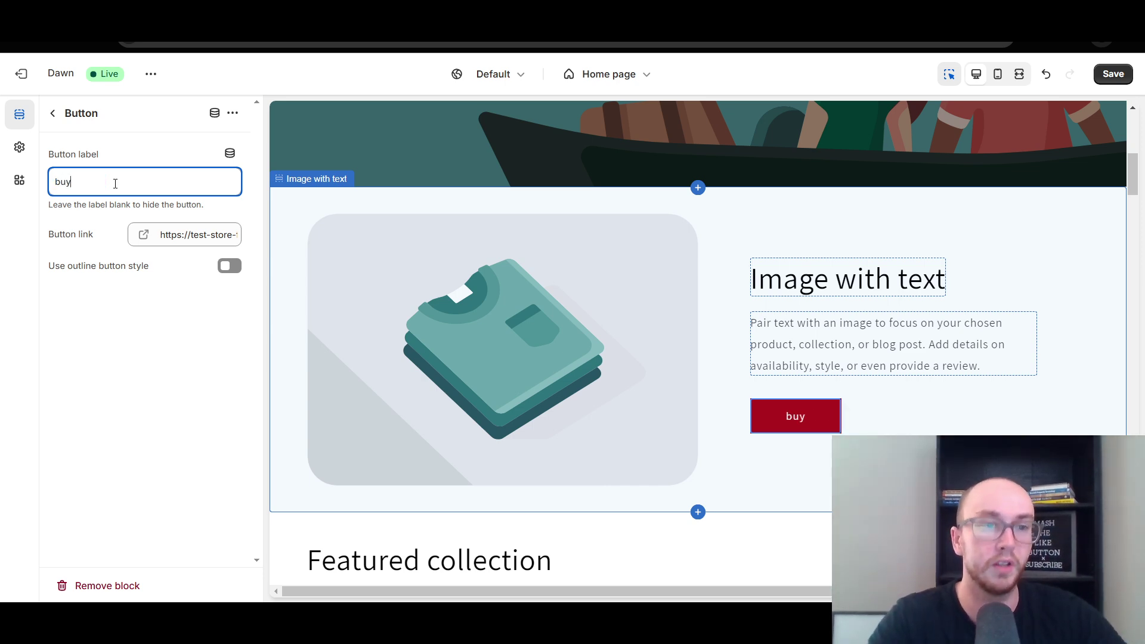
{"action": "key", "text": "BackSpace"}
{"action": "key", "text": "BackSpace"}
{"action": "key", "text": "BackSpace"}
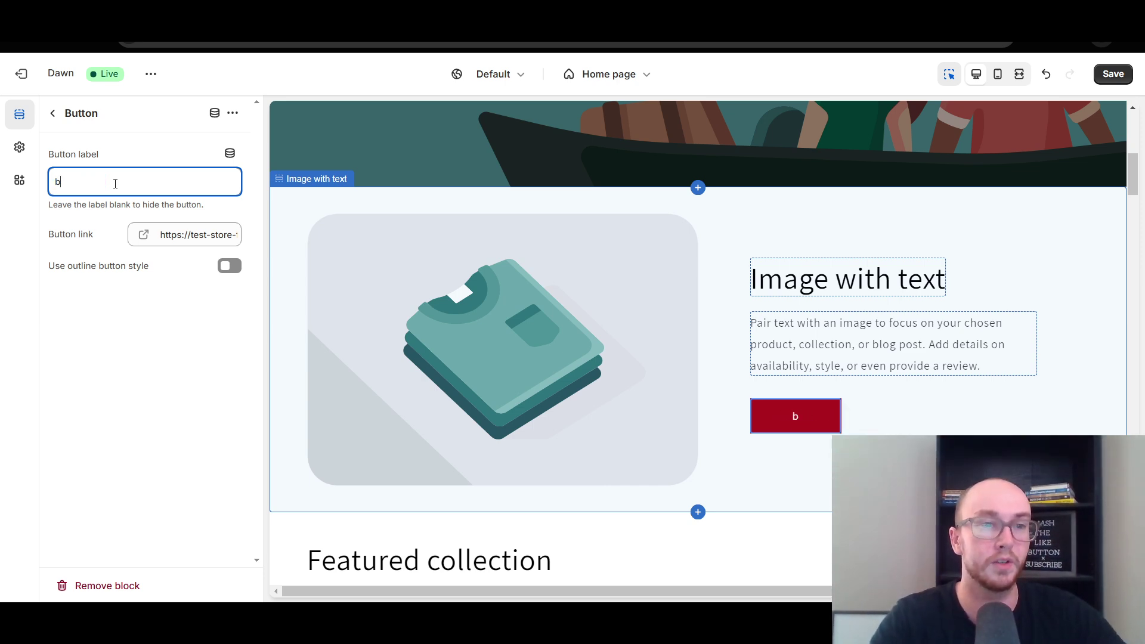
{"action": "key", "text": "BackSpace"}
{"action": "type", "text": "Buy"}
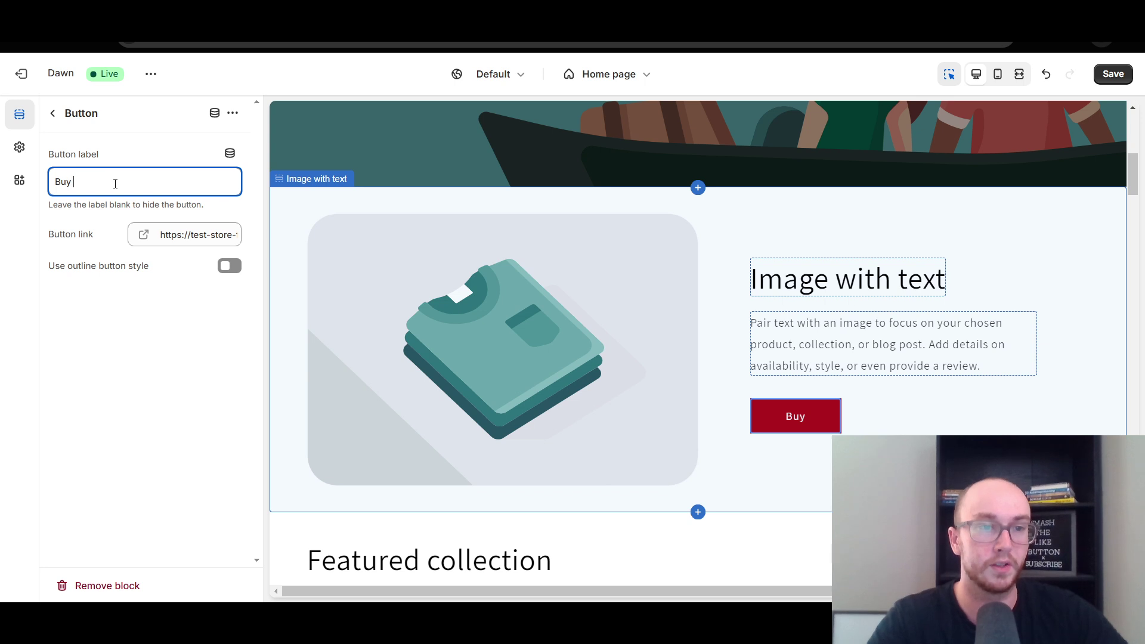
{"action": "type", "text": " Now"}
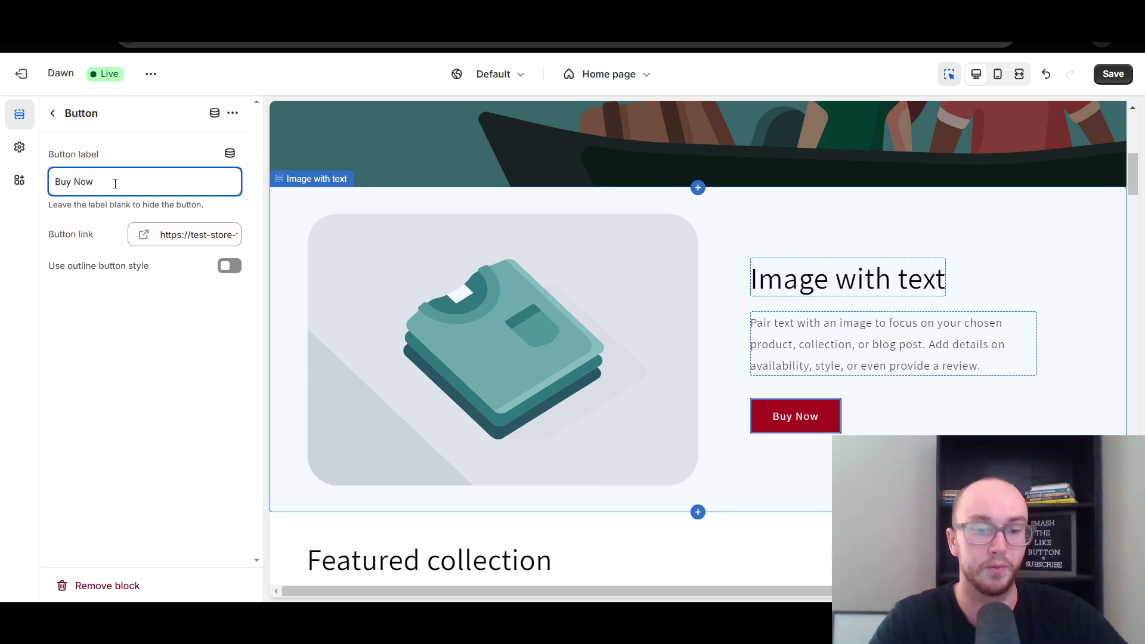
{"action": "type", "text": " Click Here"}
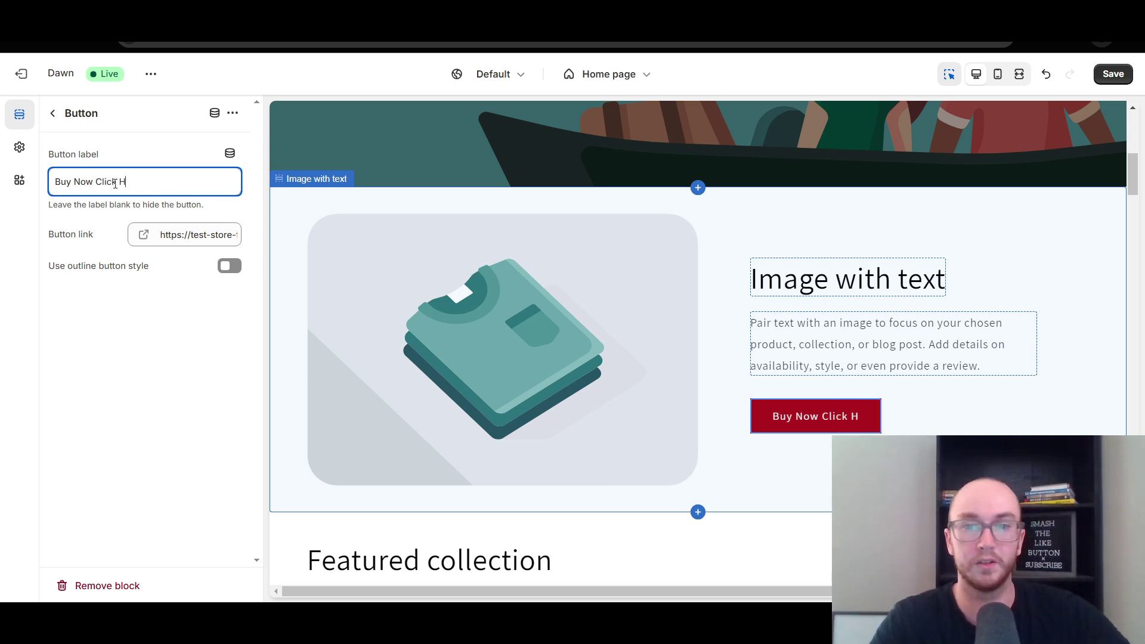
{"action": "left_click", "coordinate": [197, 209]}
Save the theme and try the Buy Now Click Here button on the storefront
{"action": "left_click", "coordinate": [1110, 74]}
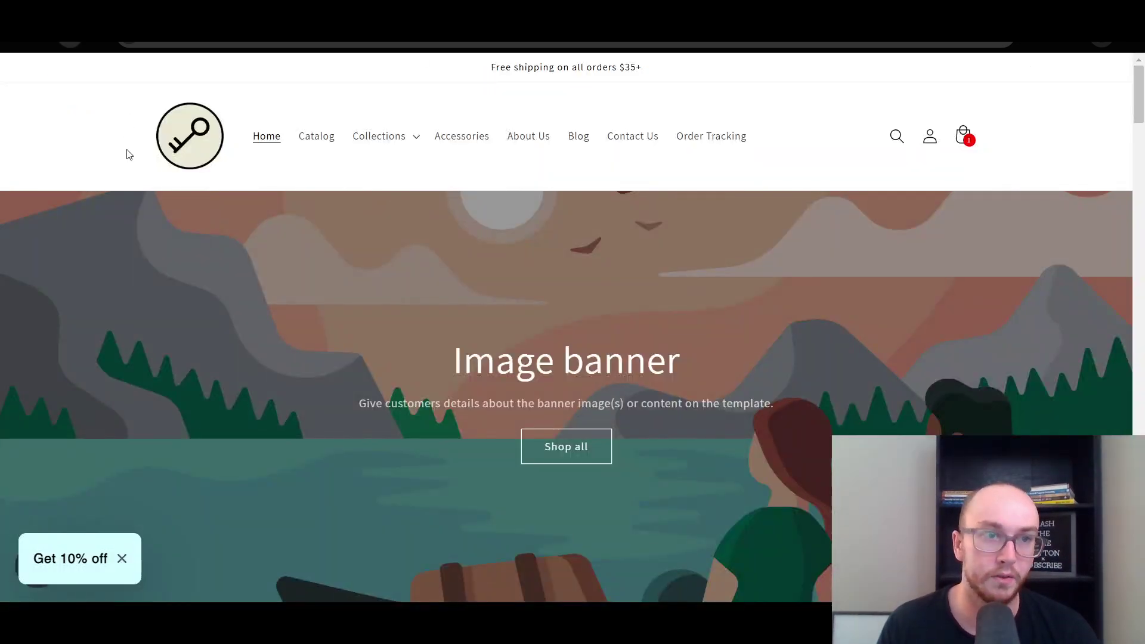
{"action": "scroll", "coordinate": [181, 253], "scroll_direction": "down", "scroll_amount": 6}
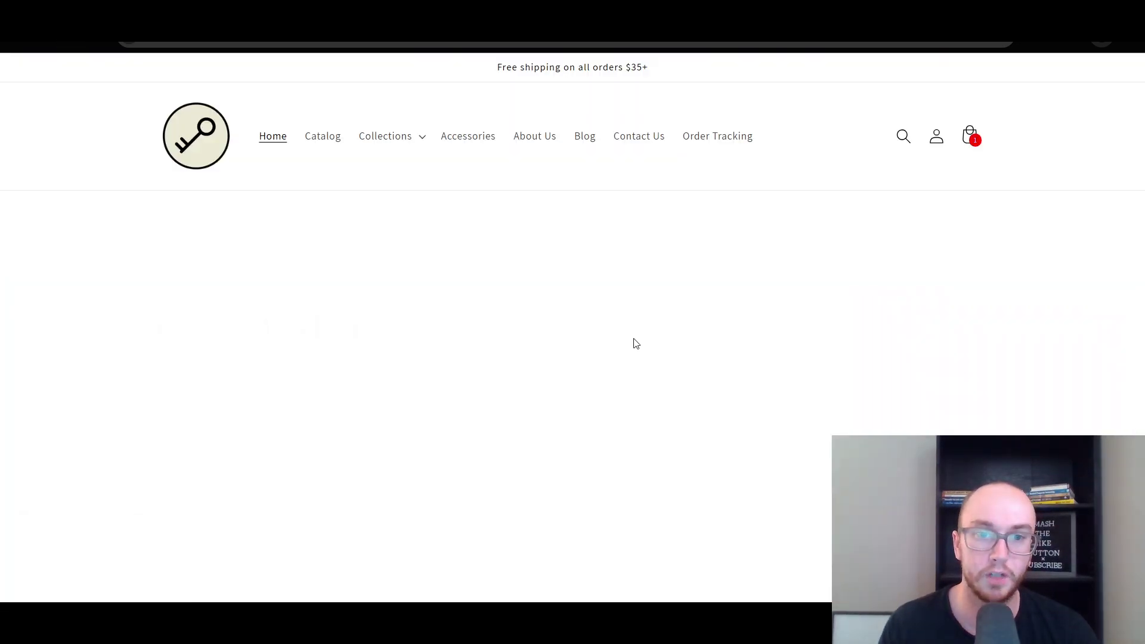
{"action": "scroll", "coordinate": [634, 342], "scroll_direction": "down", "scroll_amount": 8}
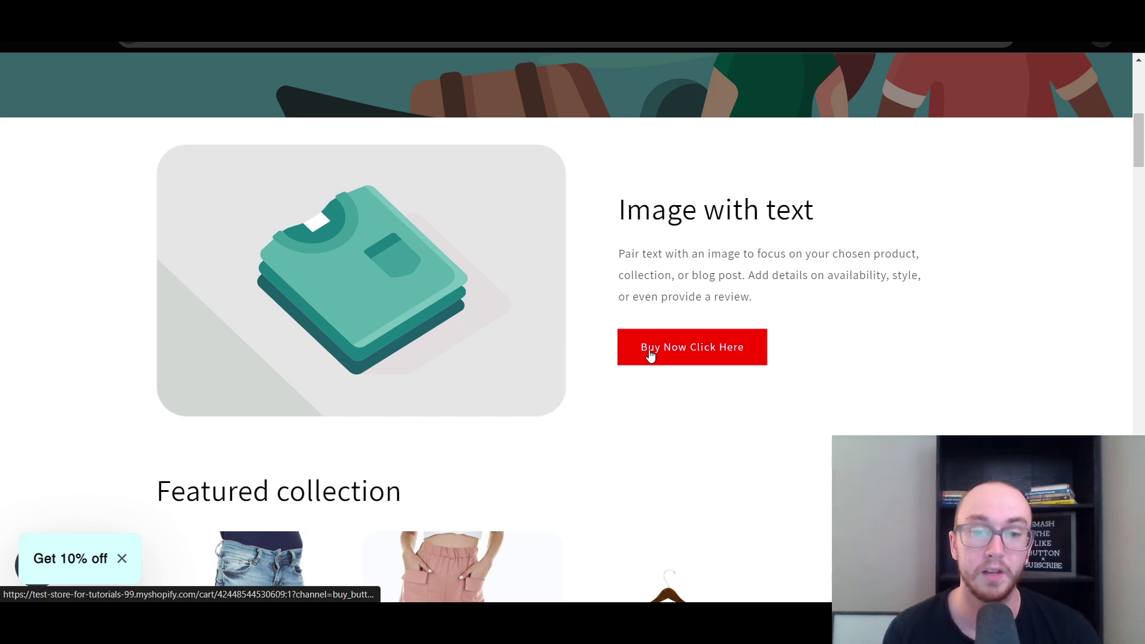
{"action": "left_click", "coordinate": [650, 353]}
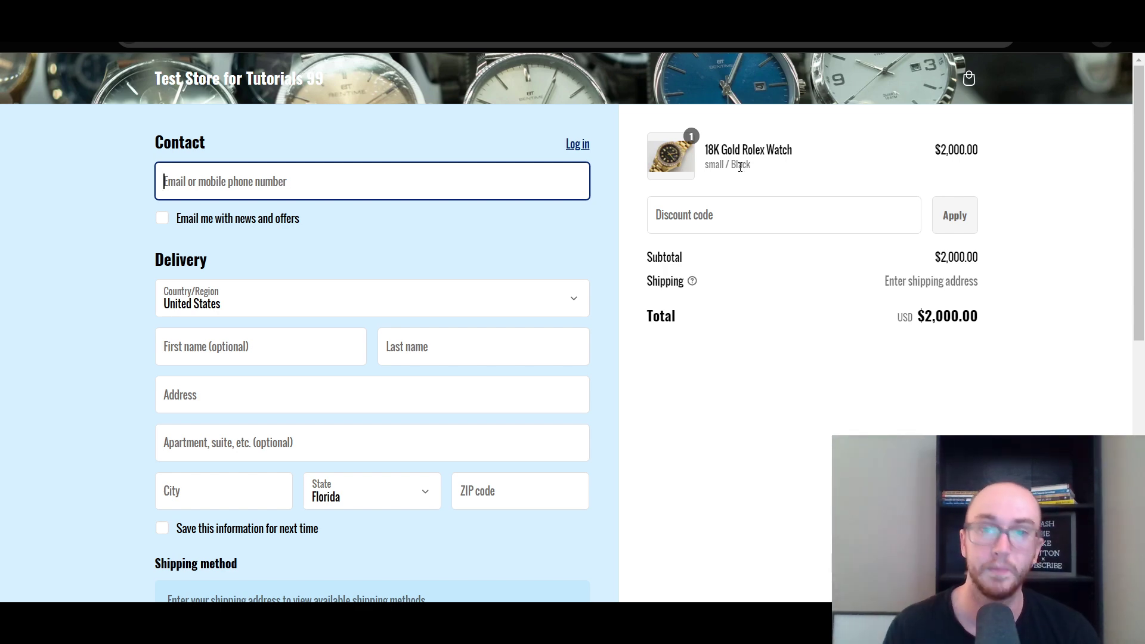
Verify checkout shows the small / Black 18K Gold Rolex Watch, then return home
{"action": "left_click", "coordinate": [740, 167]}
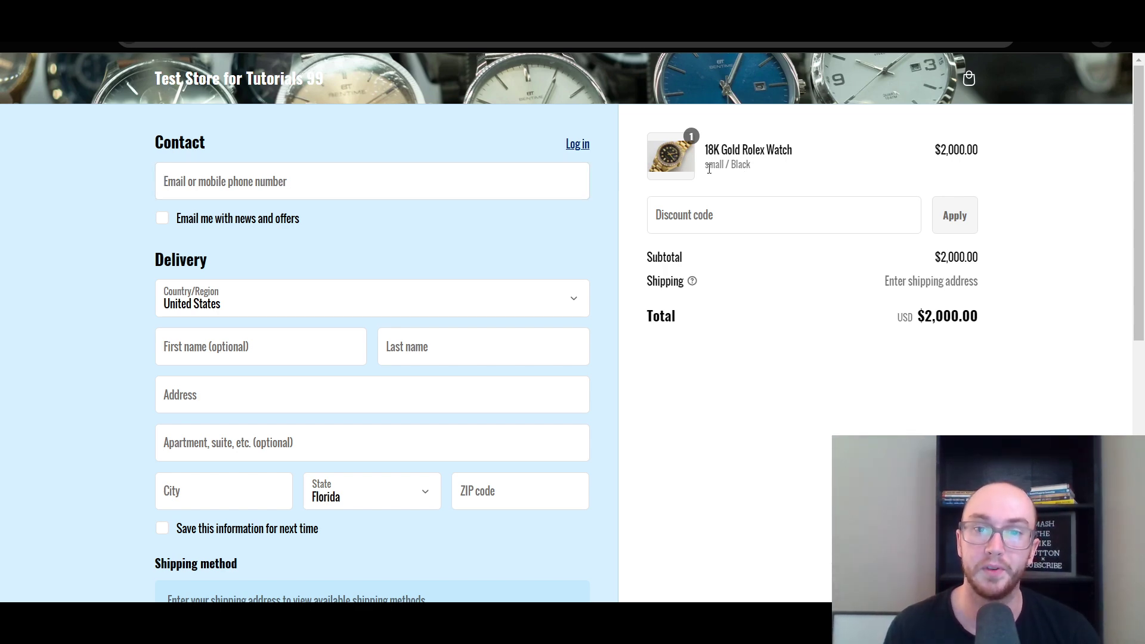
{"action": "left_click_drag", "start_coordinate": [710, 169], "coordinate": [765, 176]}
{"action": "left_click", "coordinate": [779, 174]}
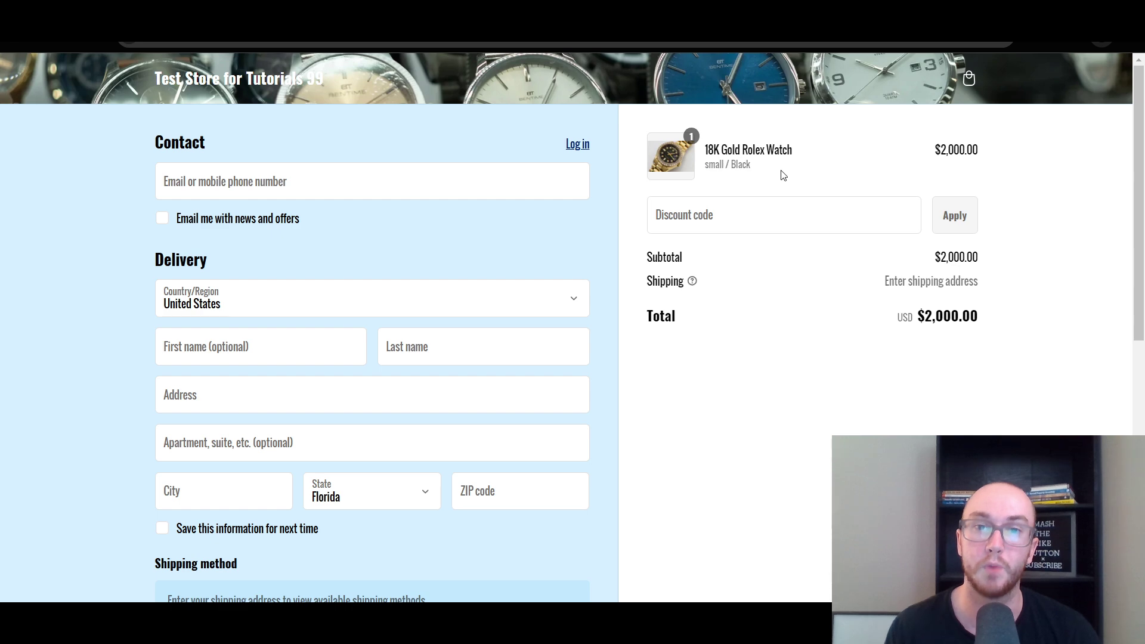
{"action": "triple_click", "coordinate": [757, 169]}
{"action": "left_click", "coordinate": [731, 161]}
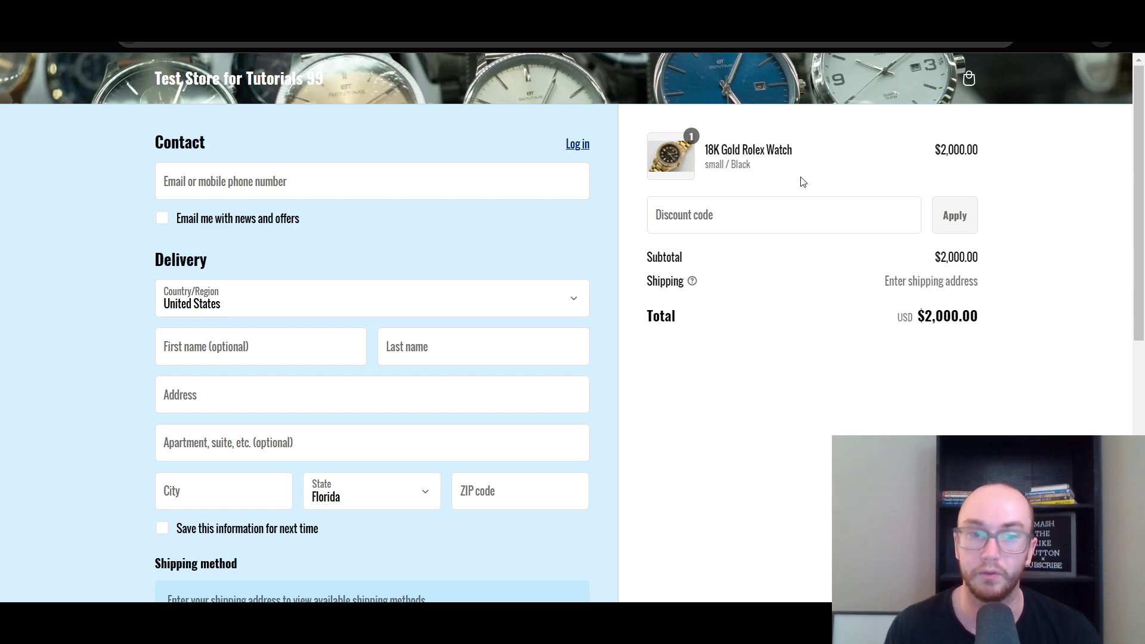
{"action": "left_click", "coordinate": [15, 45]}
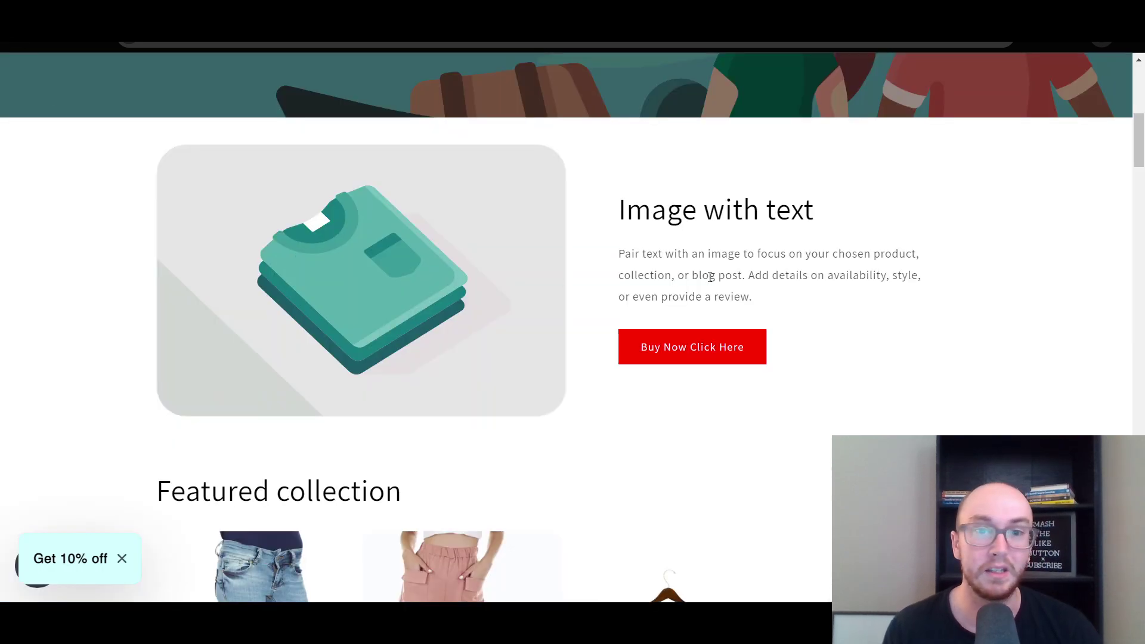
{"action": "scroll", "coordinate": [1140, 158], "scroll_direction": "up", "scroll_amount": 8}
{"action": "scroll", "coordinate": [587, 264], "scroll_direction": "down", "scroll_amount": 8}
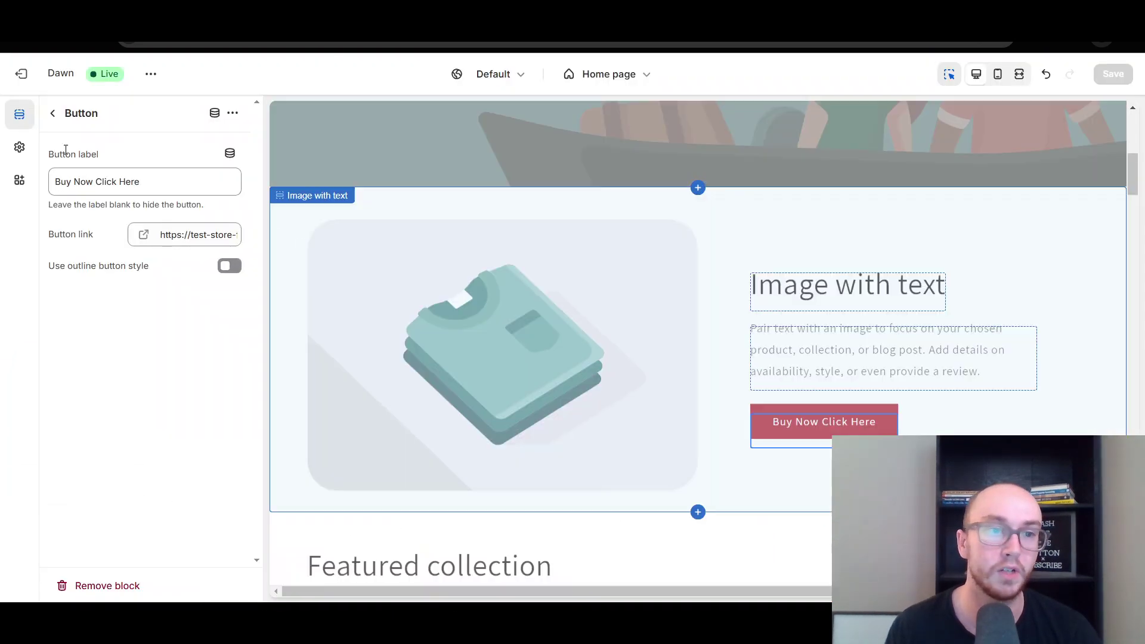
Exit the theme editor, view the Beanie product's More actions, then return to the storefront
{"action": "left_click", "coordinate": [26, 74]}
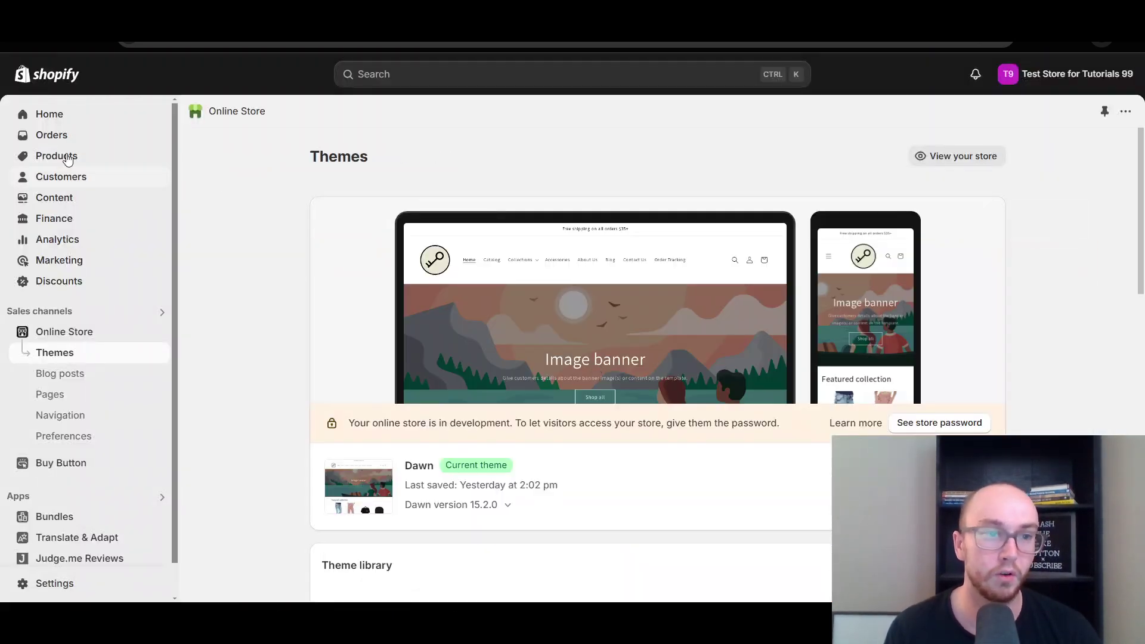
{"action": "left_click", "coordinate": [67, 157]}
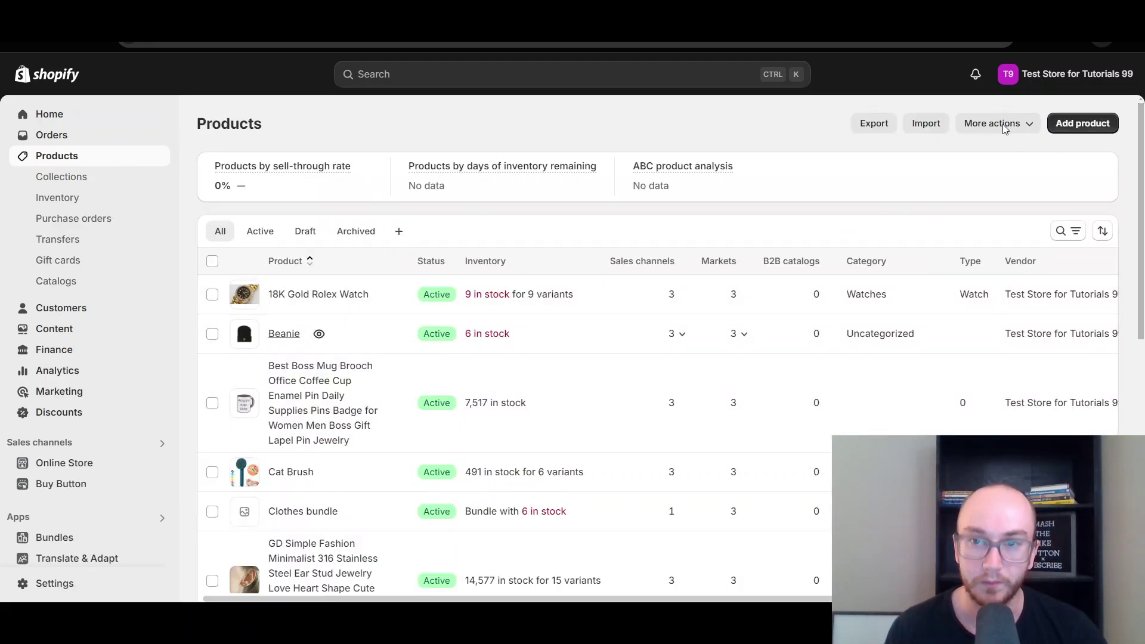
{"action": "left_click", "coordinate": [931, 124]}
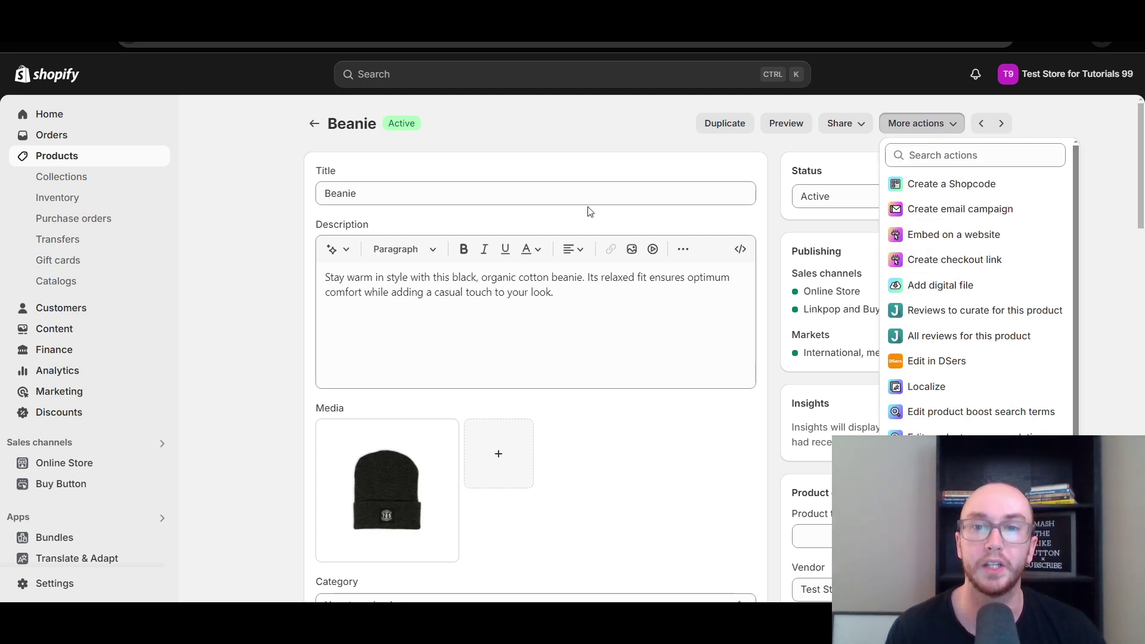
{"action": "left_click", "coordinate": [260, 160]}
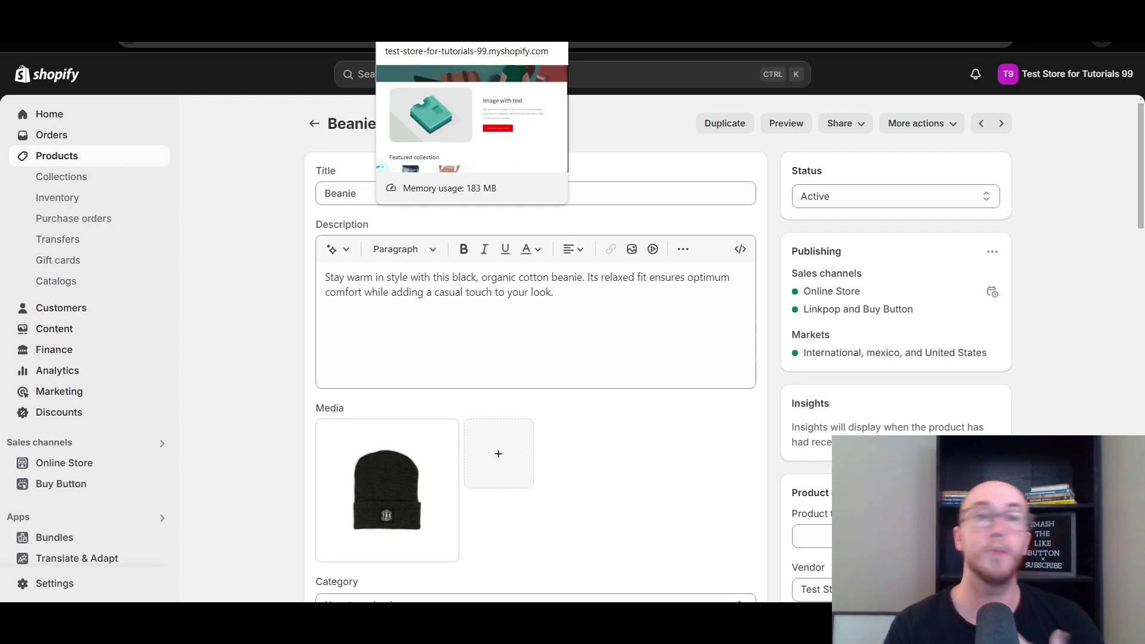
{"action": "left_click", "coordinate": [418, 27]}
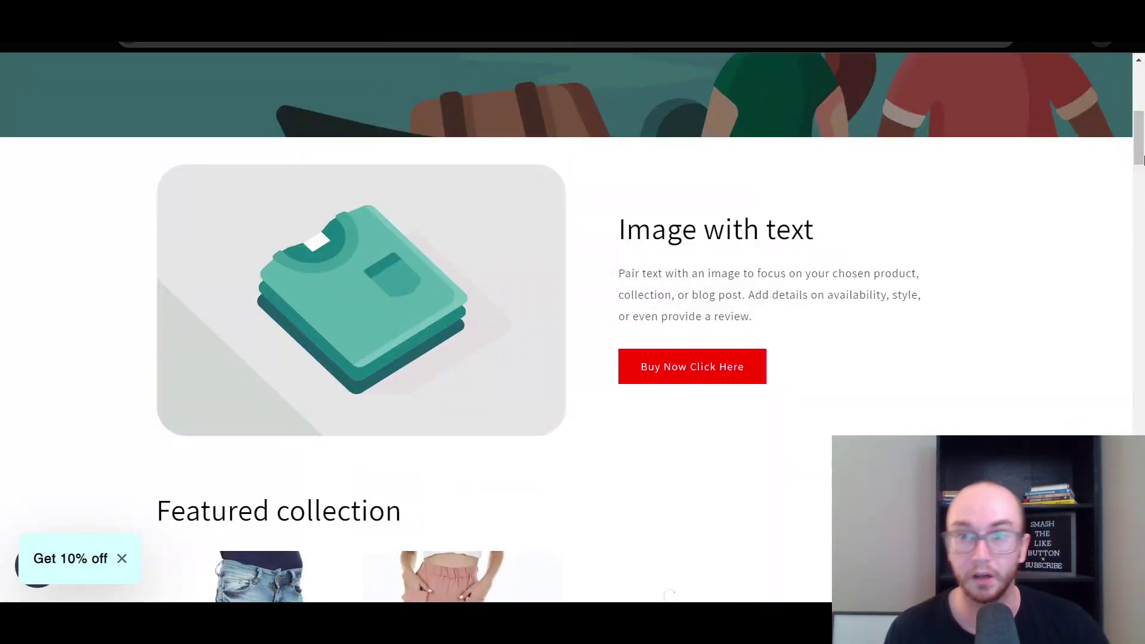
{"action": "scroll", "coordinate": [1138, 158], "scroll_direction": "up", "scroll_amount": 6}
{"action": "scroll", "coordinate": [1137, 152], "scroll_direction": "down", "scroll_amount": 3}
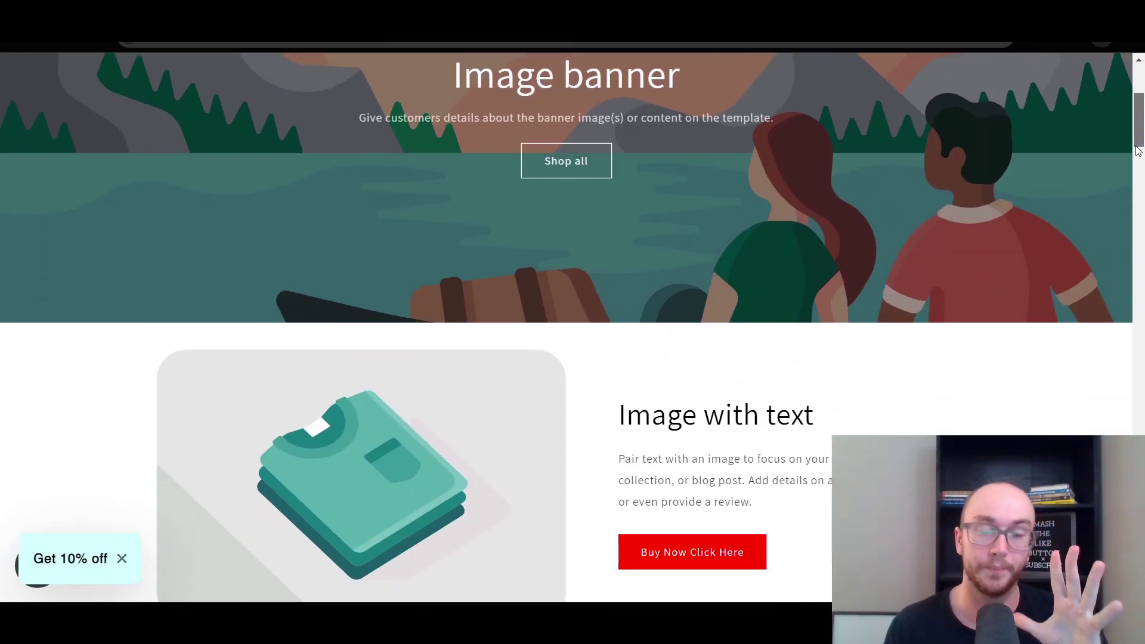
{"action": "scroll", "coordinate": [1137, 152], "scroll_direction": "down", "scroll_amount": 3}
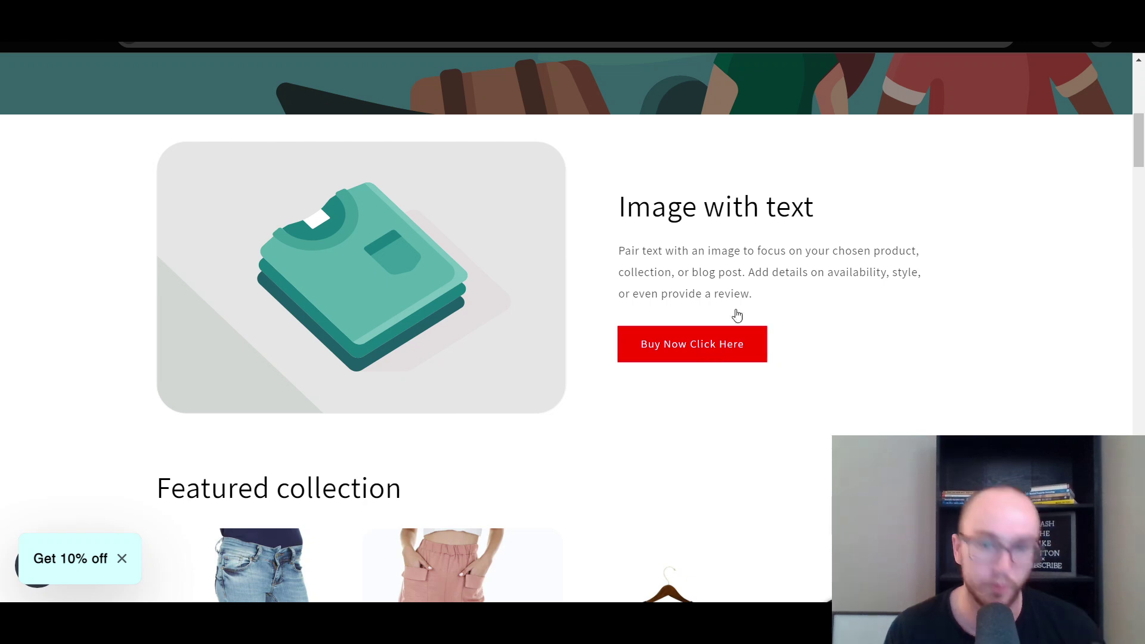
{"action": "scroll", "coordinate": [1137, 153], "scroll_direction": "down", "scroll_amount": 8}
{"action": "scroll", "coordinate": [1140, 143], "scroll_direction": "up", "scroll_amount": 10}
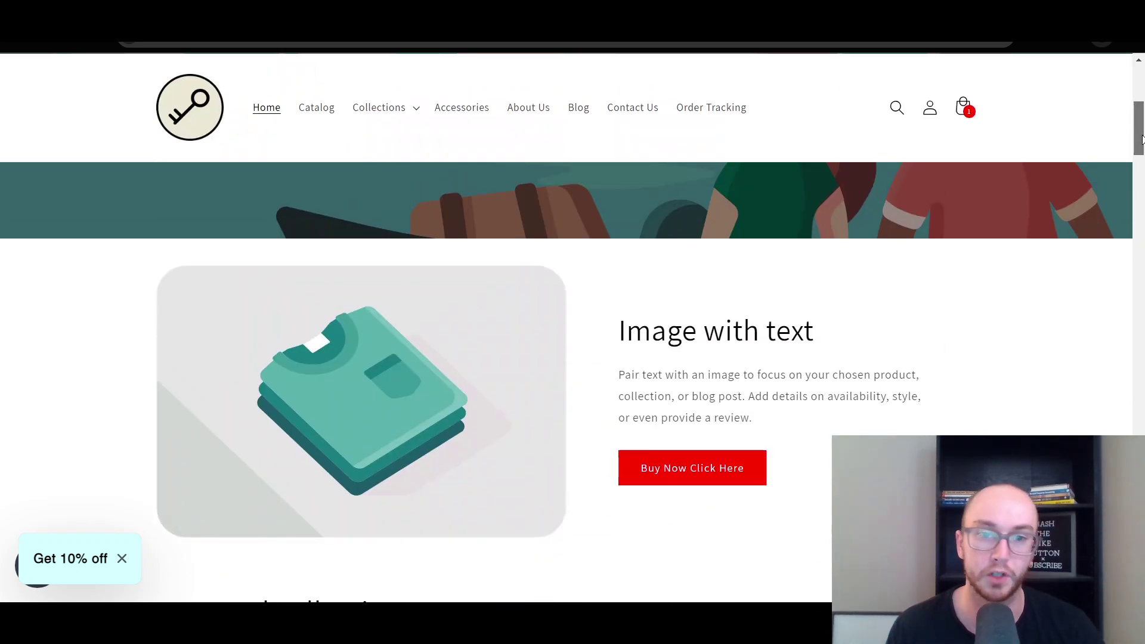
{"action": "scroll", "coordinate": [1139, 143], "scroll_direction": "up", "scroll_amount": 5}
{"action": "scroll", "coordinate": [600, 337], "scroll_direction": "down", "scroll_amount": 7}
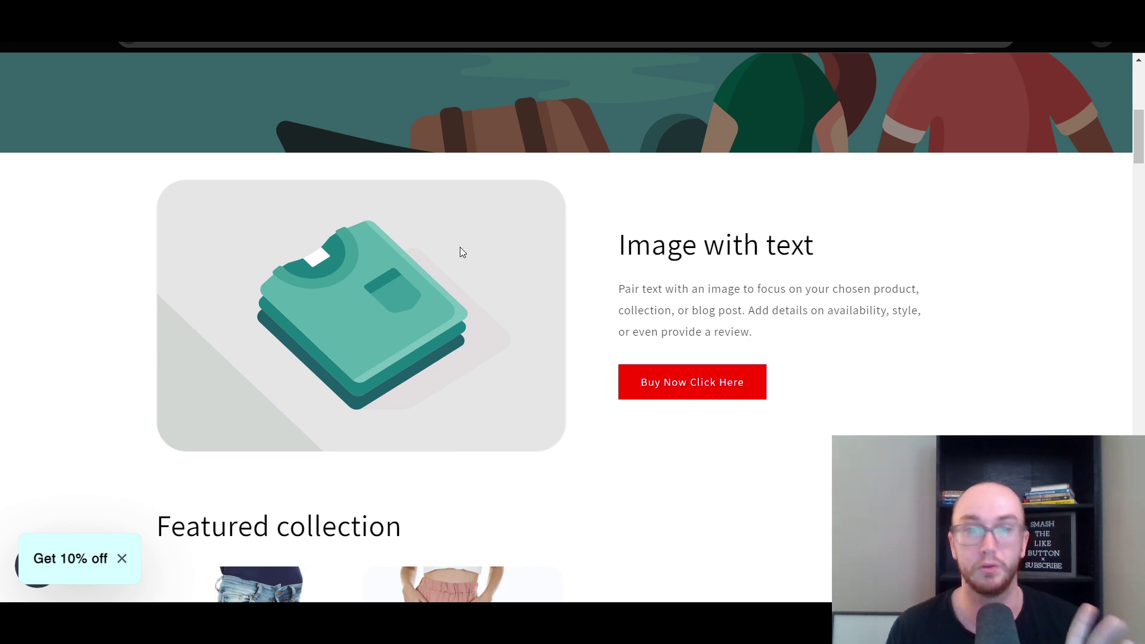
{"action": "scroll", "coordinate": [1139, 112], "scroll_direction": "up", "scroll_amount": 6}
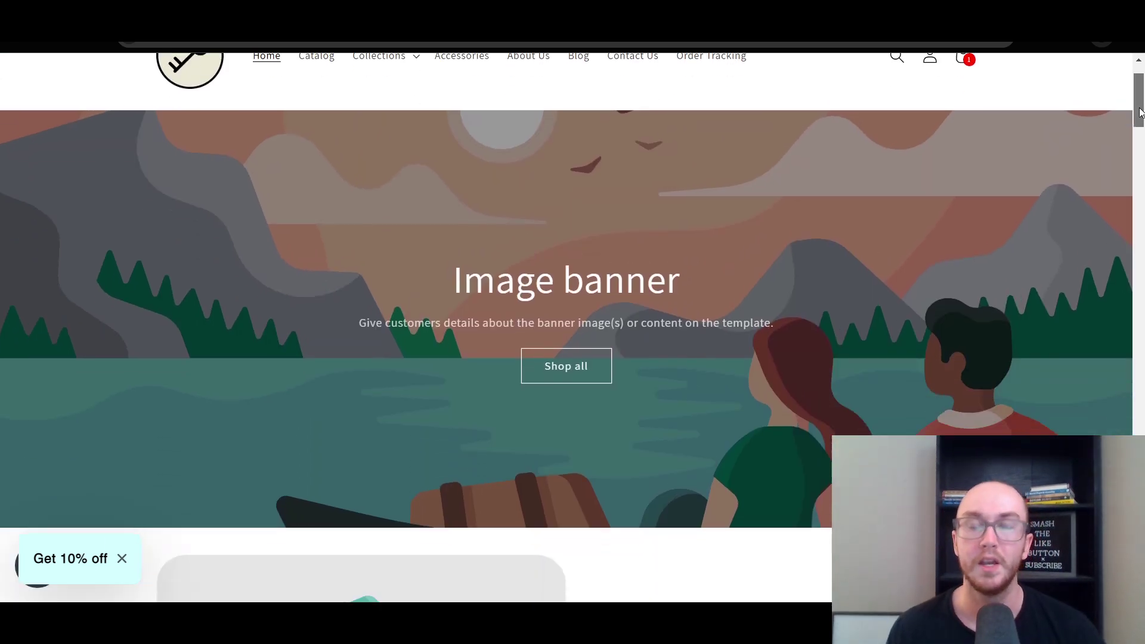
{"action": "left_click_drag", "start_coordinate": [1139, 113], "coordinate": [1141, 256]}
{"action": "left_click_drag", "start_coordinate": [1138, 280], "coordinate": [1138, 95]}
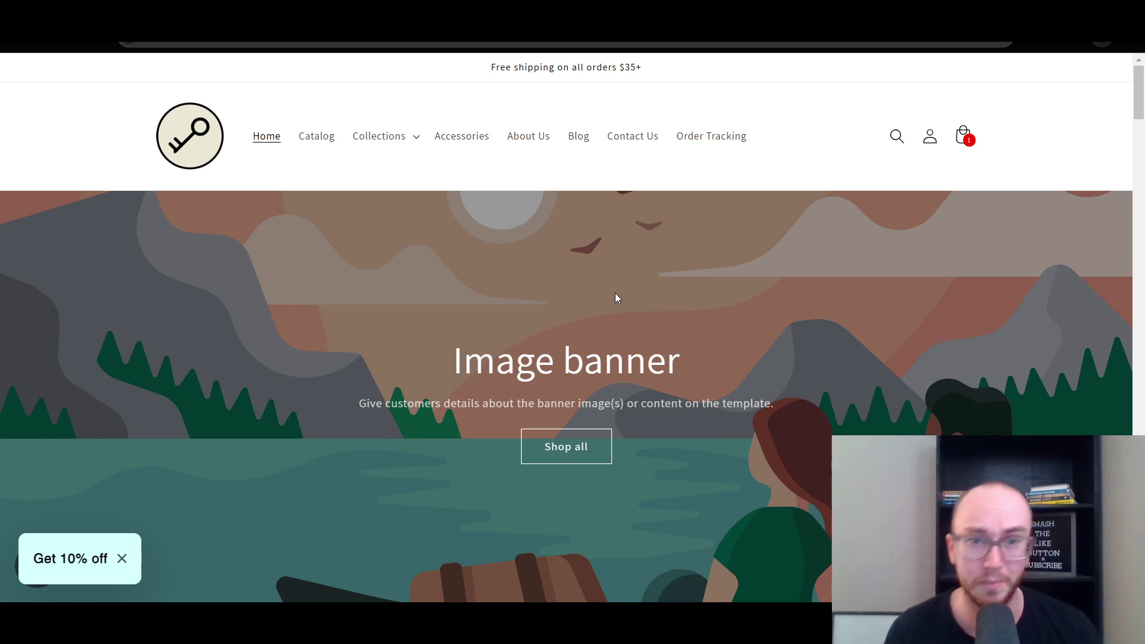
{"action": "scroll", "coordinate": [614, 297], "scroll_direction": "down", "scroll_amount": 6}
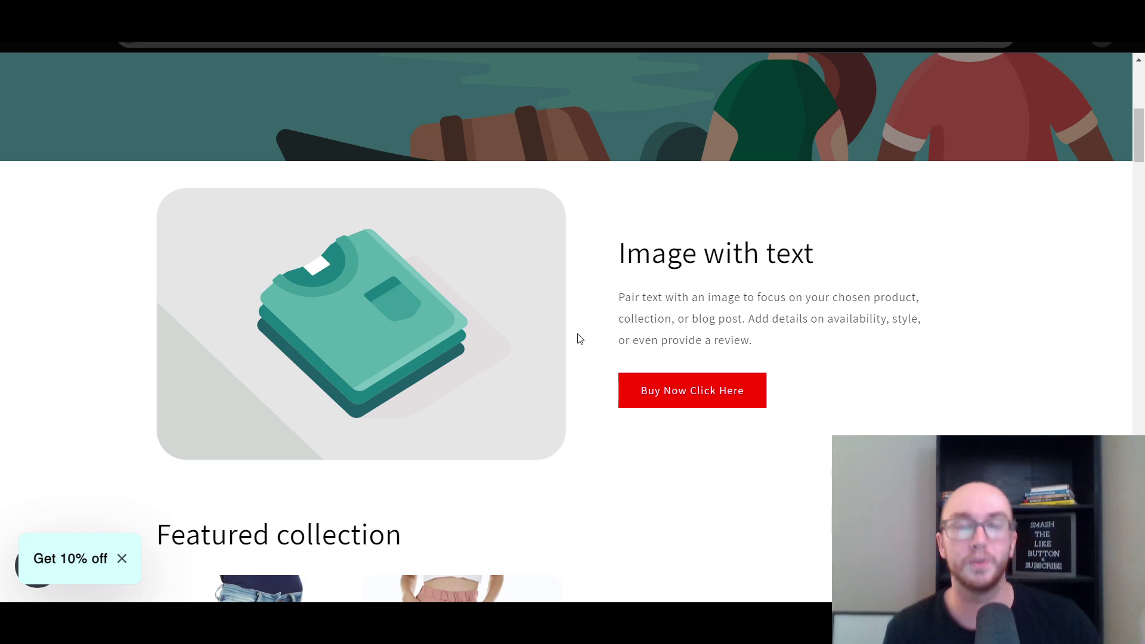
{"action": "scroll", "coordinate": [589, 291], "scroll_direction": "up", "scroll_amount": 8}
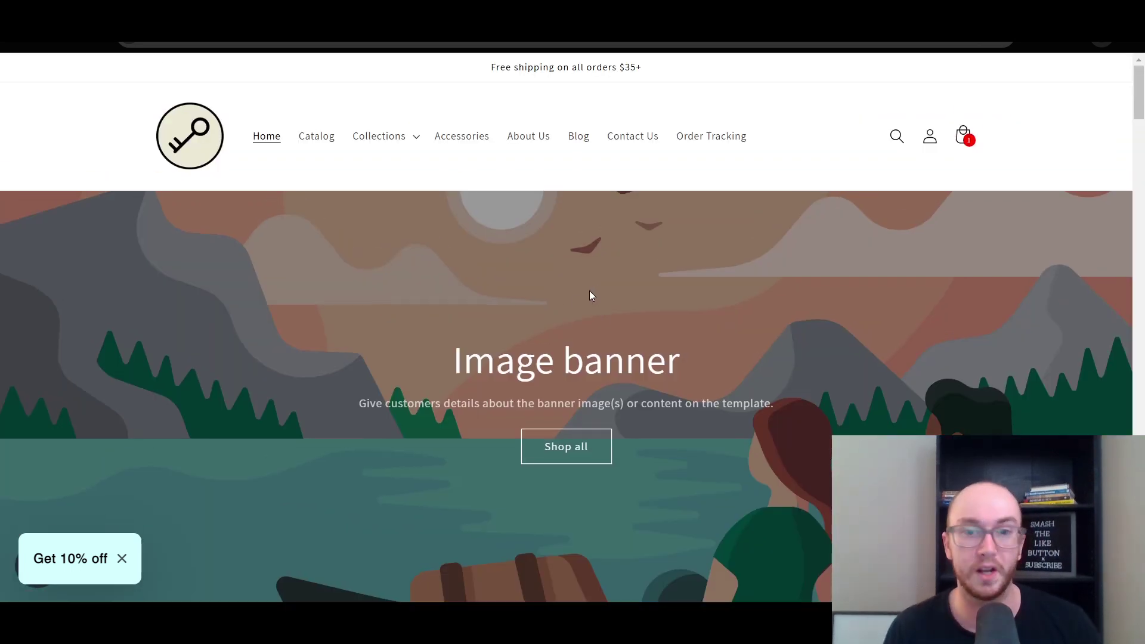
{"action": "scroll", "coordinate": [575, 291], "scroll_direction": "down", "scroll_amount": 8}
{"action": "scroll", "coordinate": [576, 290], "scroll_direction": "down", "scroll_amount": 1}
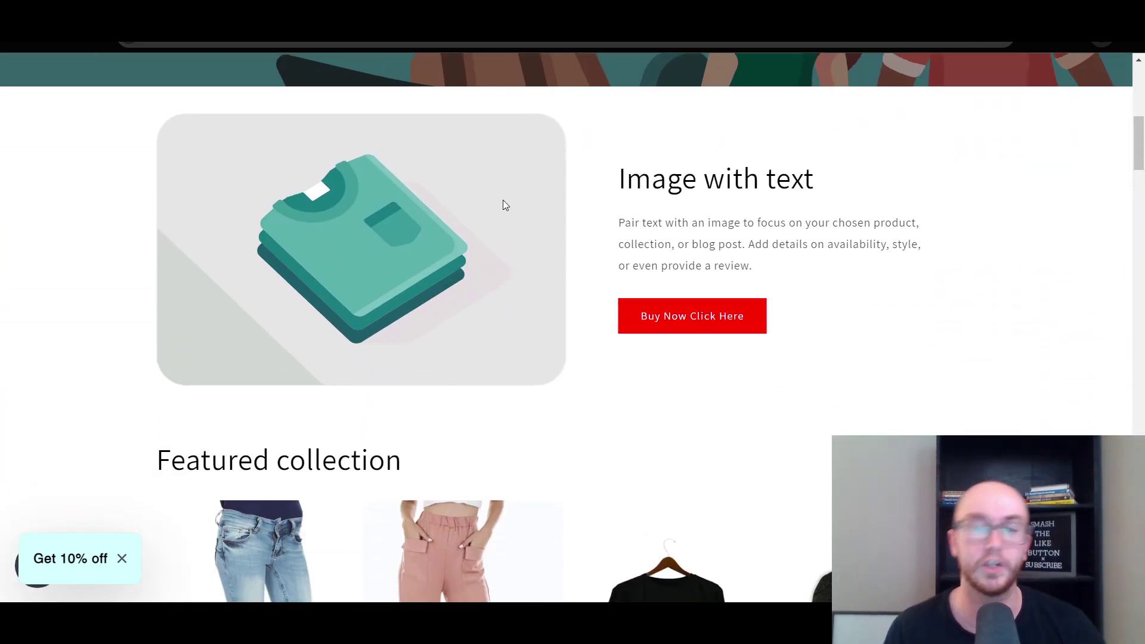